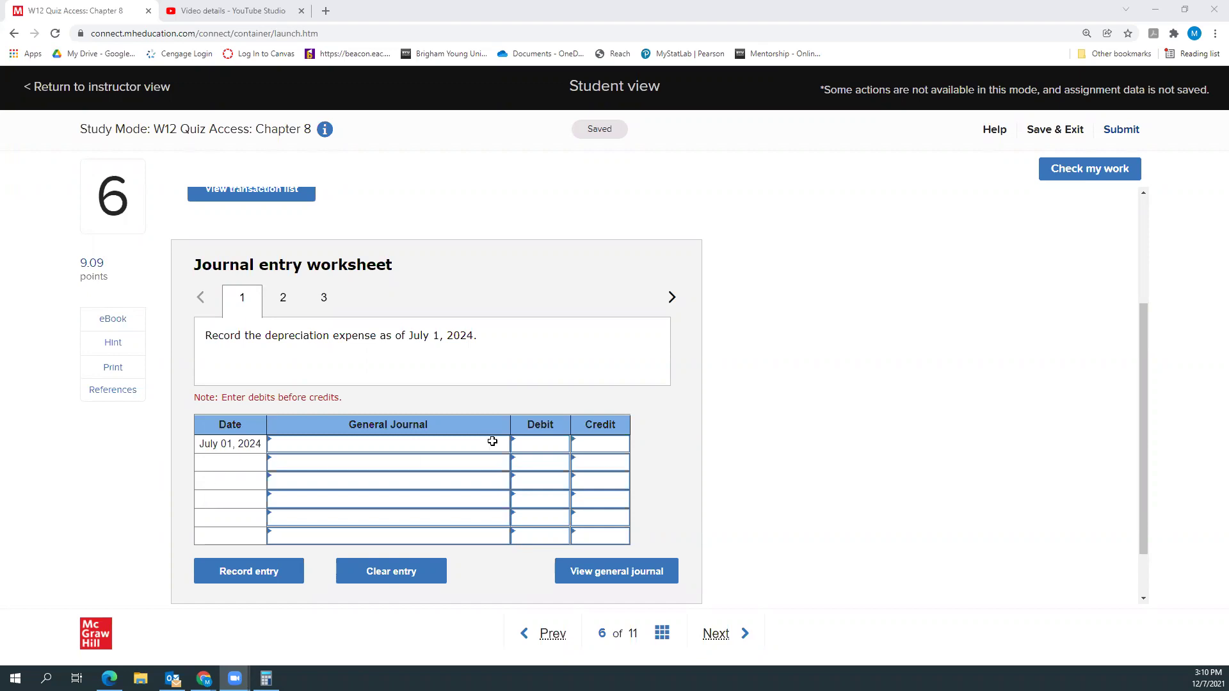
Choose Depreciation expense as the first account of the July 1, 2024 entry
scroll(512, 398, "up", 3)
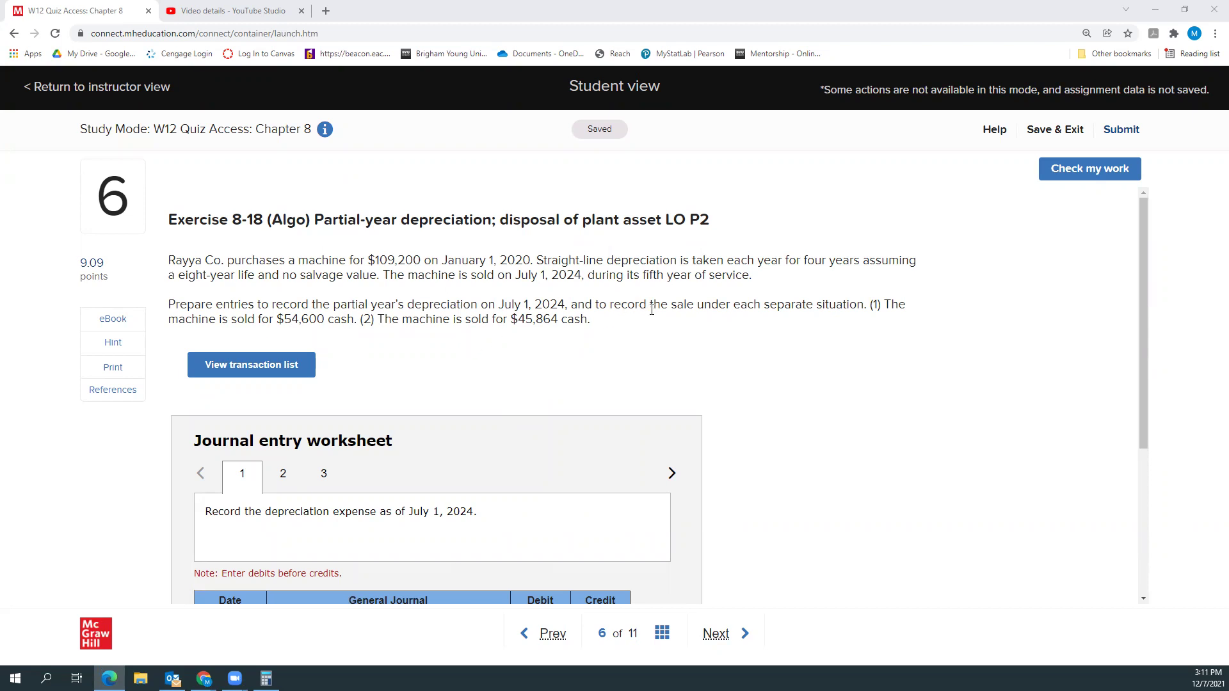
scroll(651, 307, "down", 2)
scroll(823, 299, "up", 1)
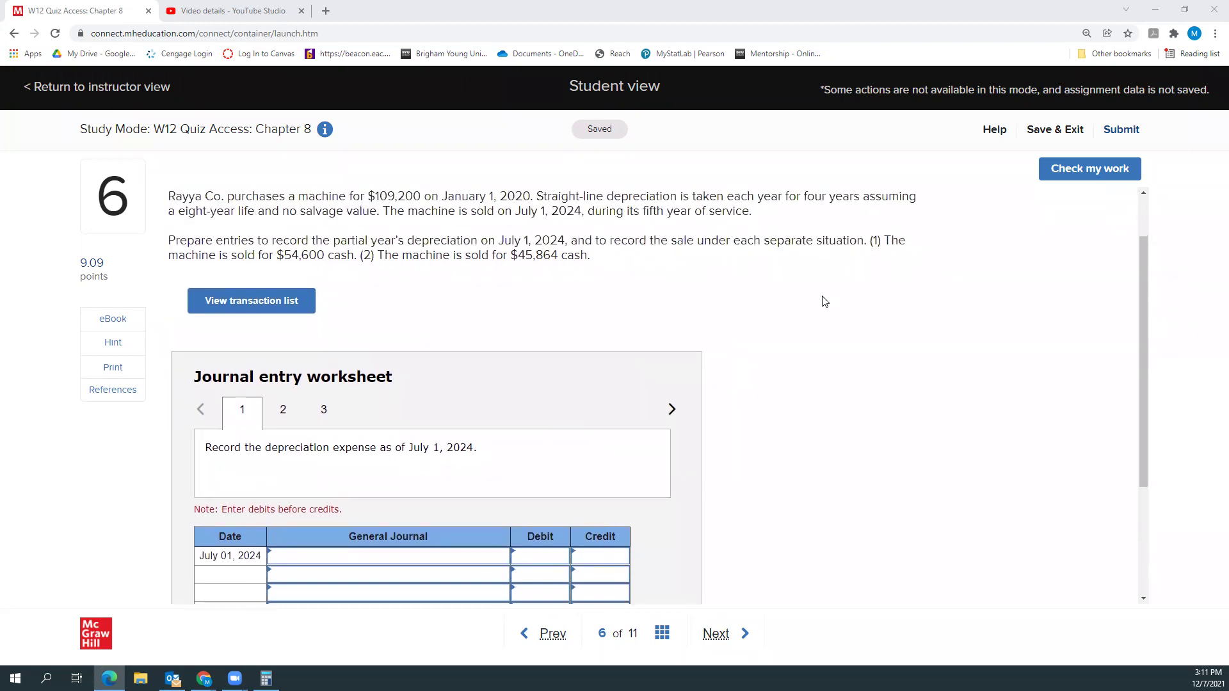
scroll(825, 301, "down", 1)
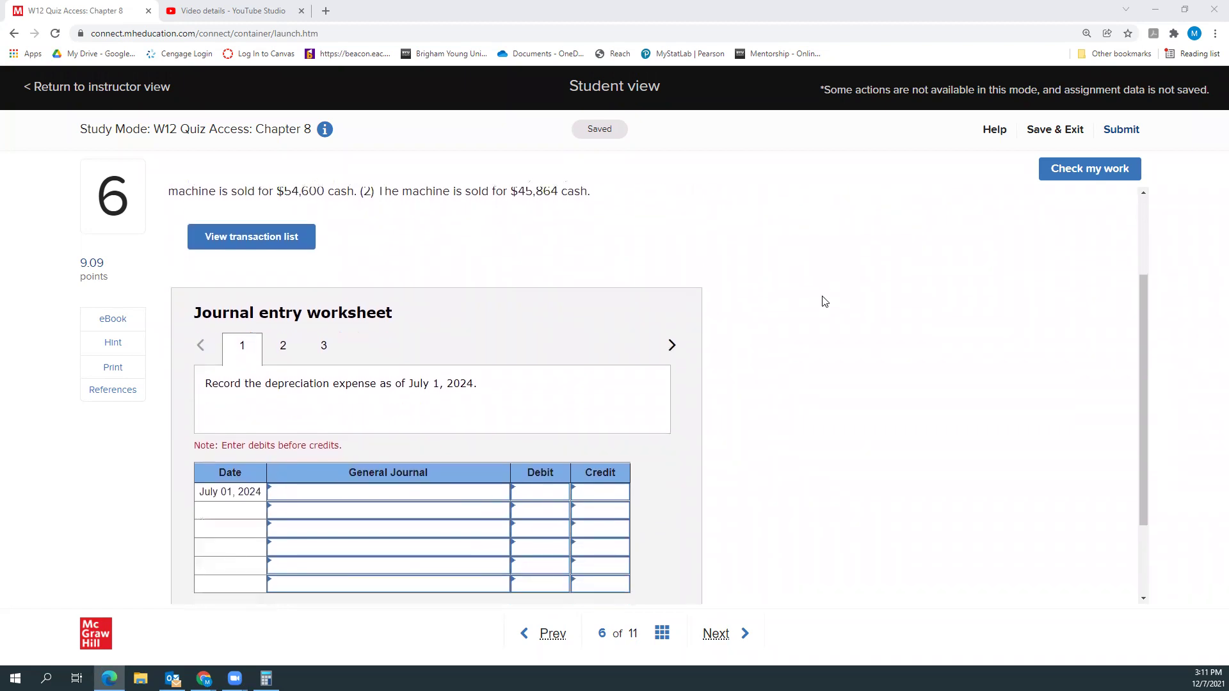
left_click(329, 494)
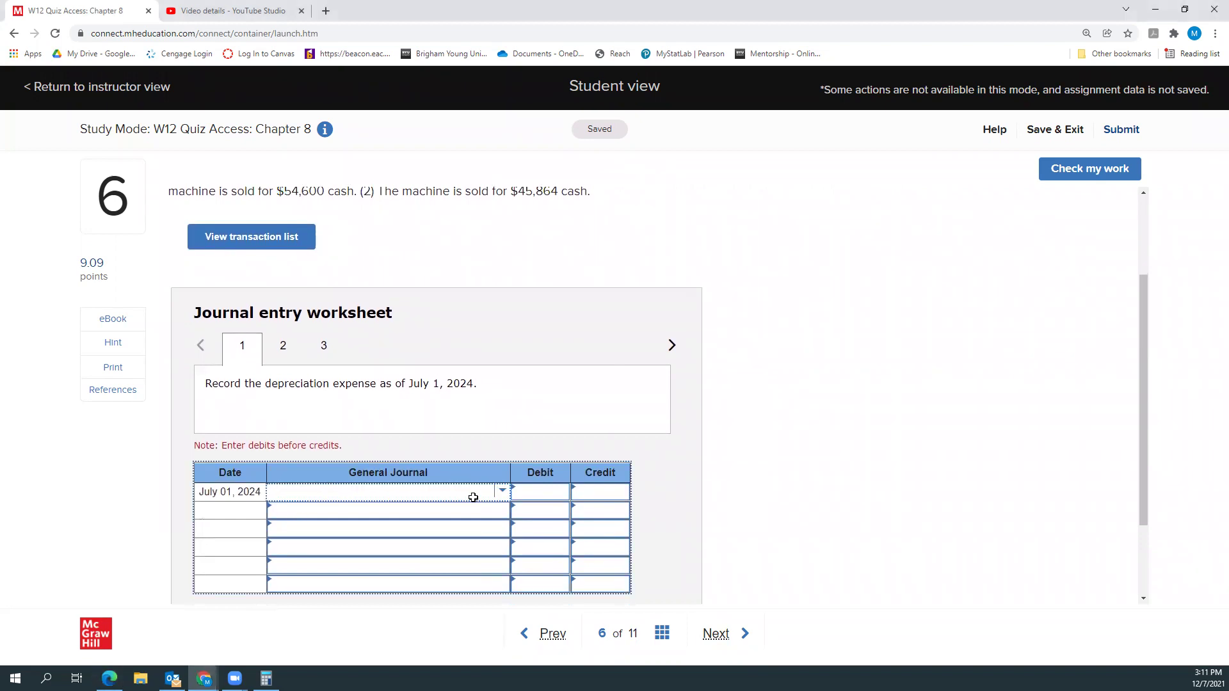
left_click(503, 491)
scroll(410, 456, "down", 1)
scroll(411, 455, "down", 1)
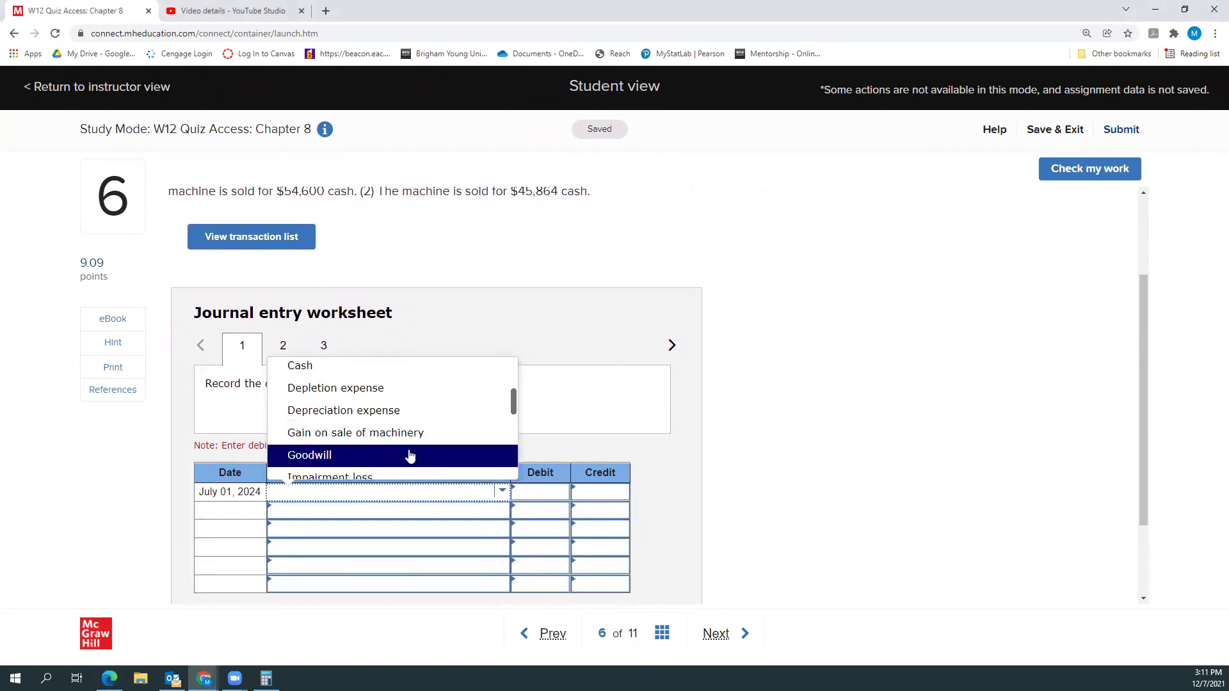
left_click(366, 415)
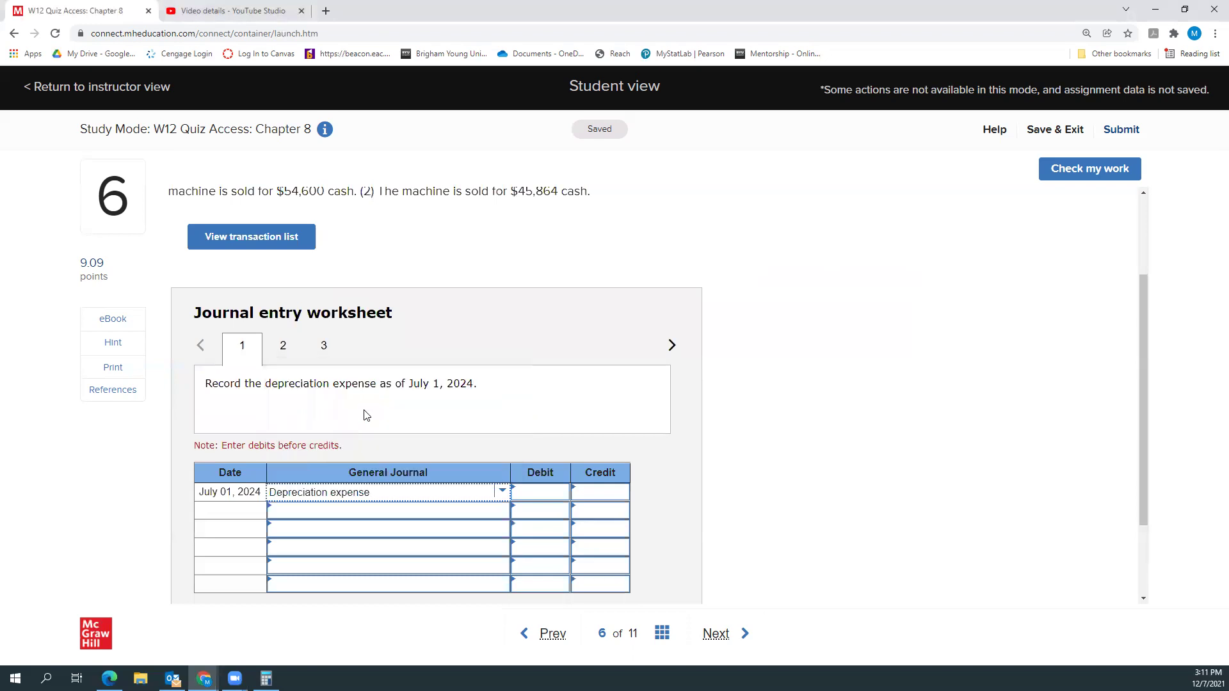
Choose Accumulated depreciation—Machinery as the second line's account
left_click(466, 510)
left_click(501, 511)
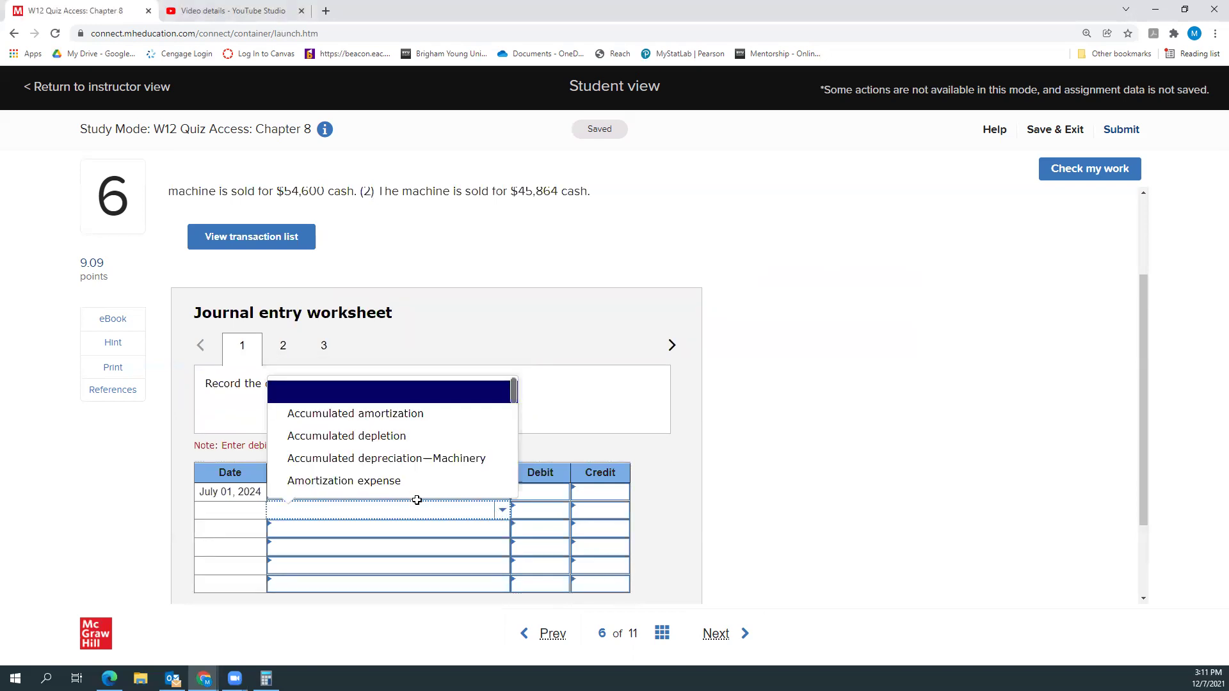
left_click(412, 459)
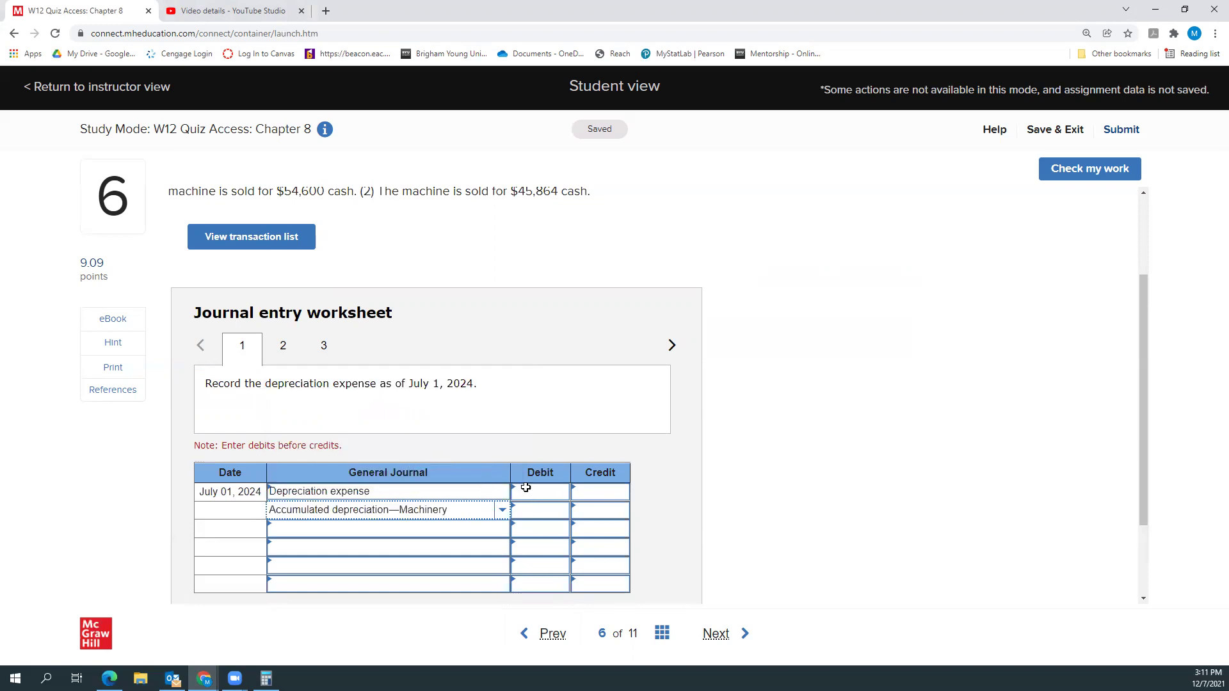
scroll(531, 509, "up", 1)
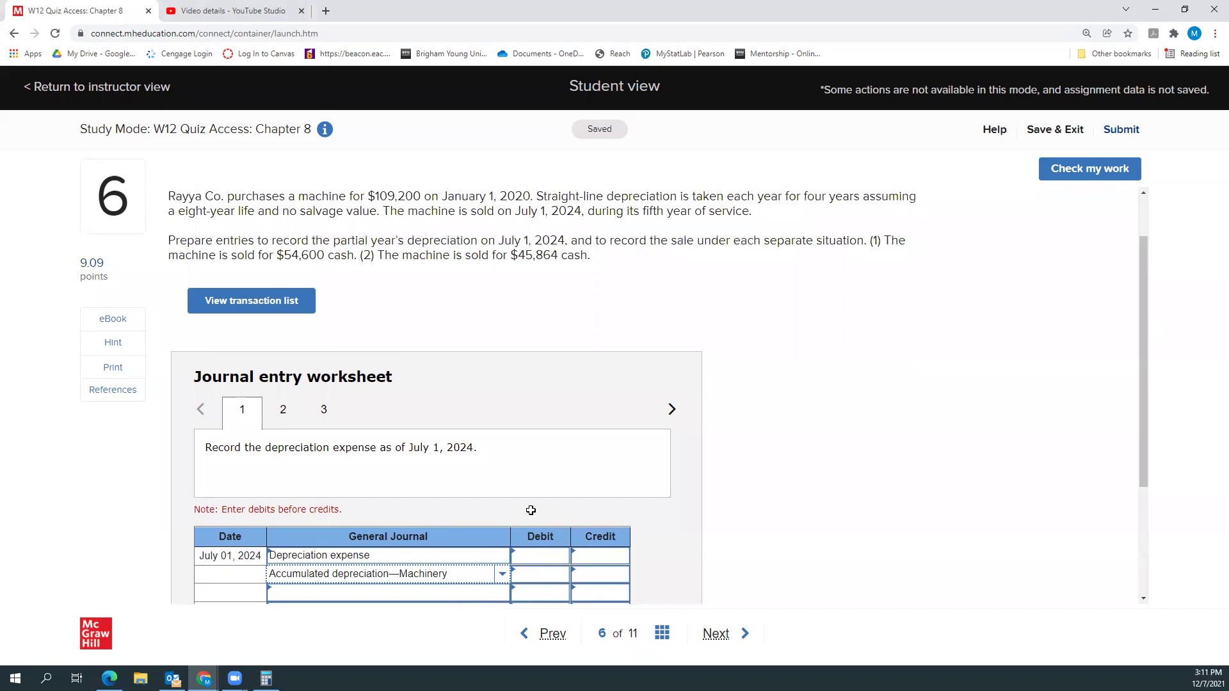
In Calculator, compute annual depreciation: 109,200 ÷ 8 = 13,650
key("alt+Tab")
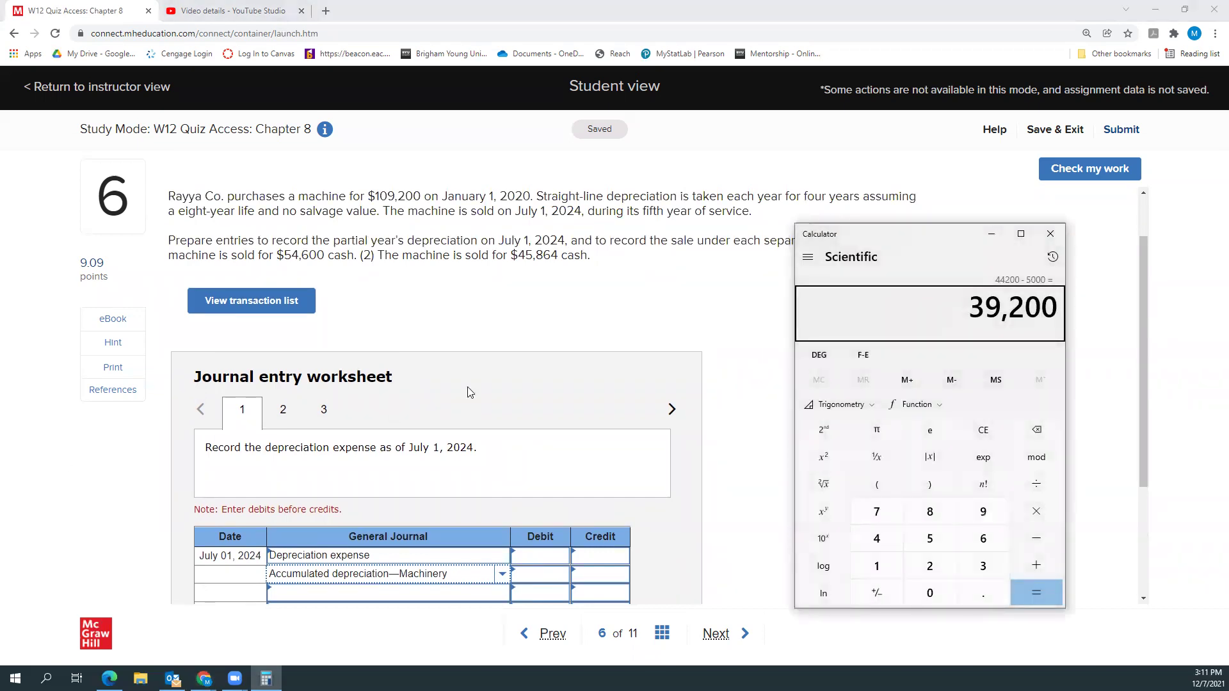
left_click(985, 435)
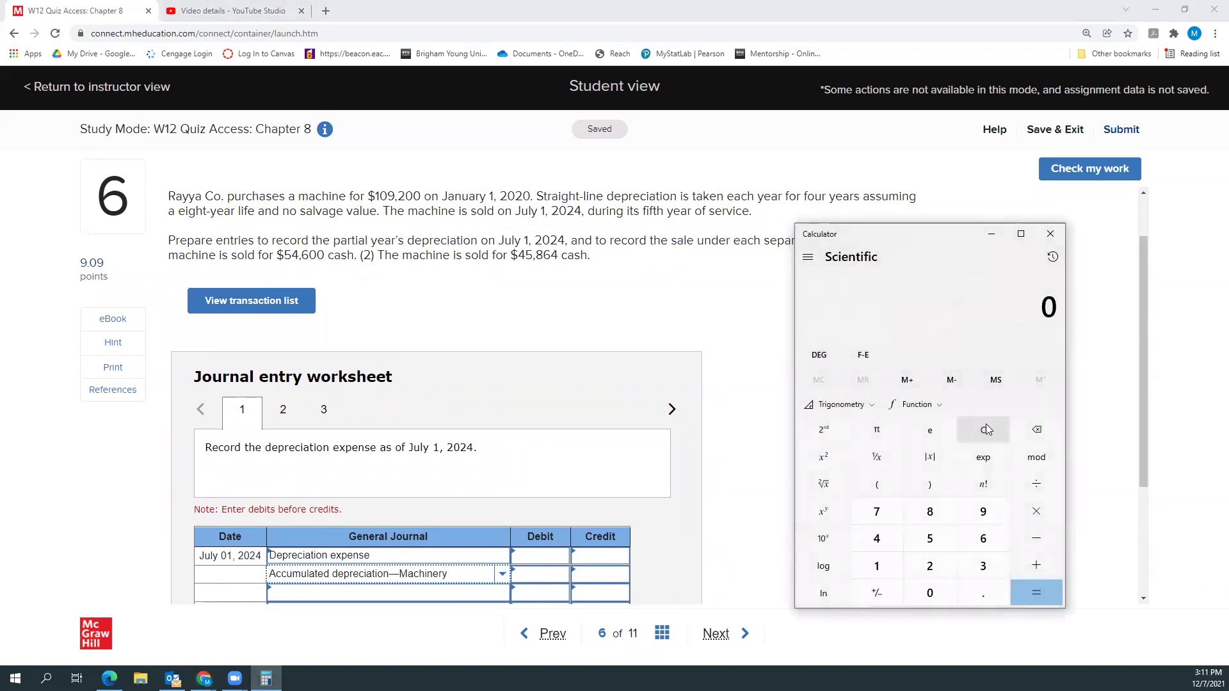
type("109200")
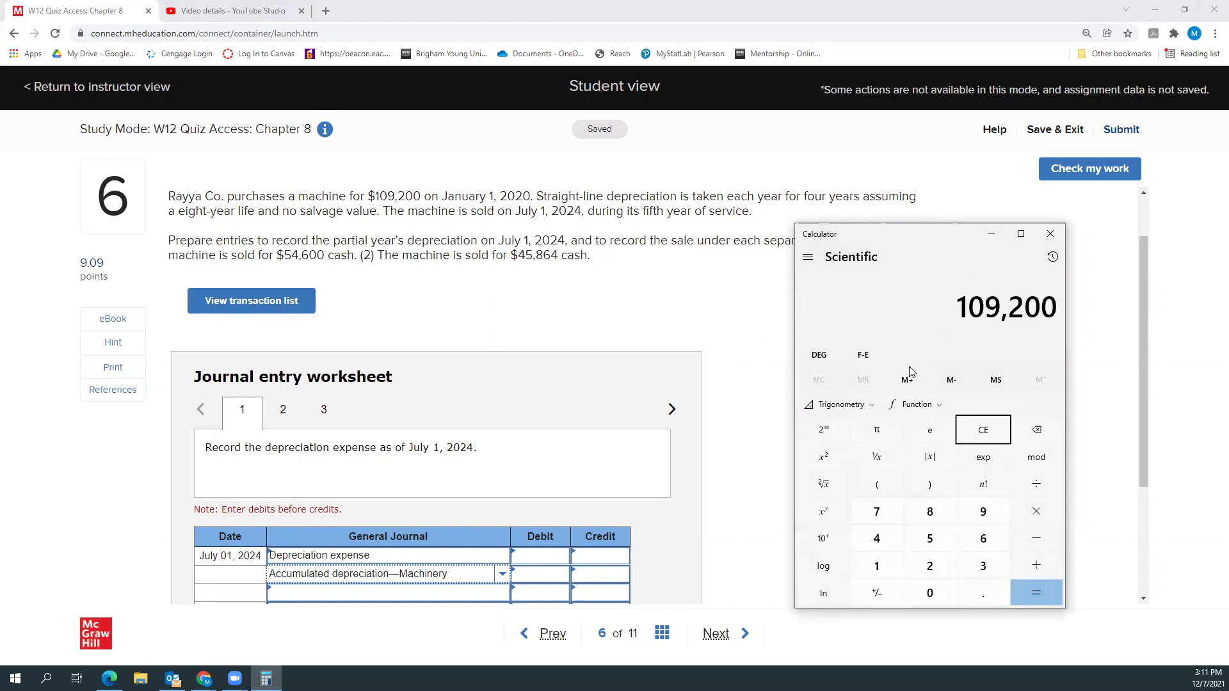
type("/8")
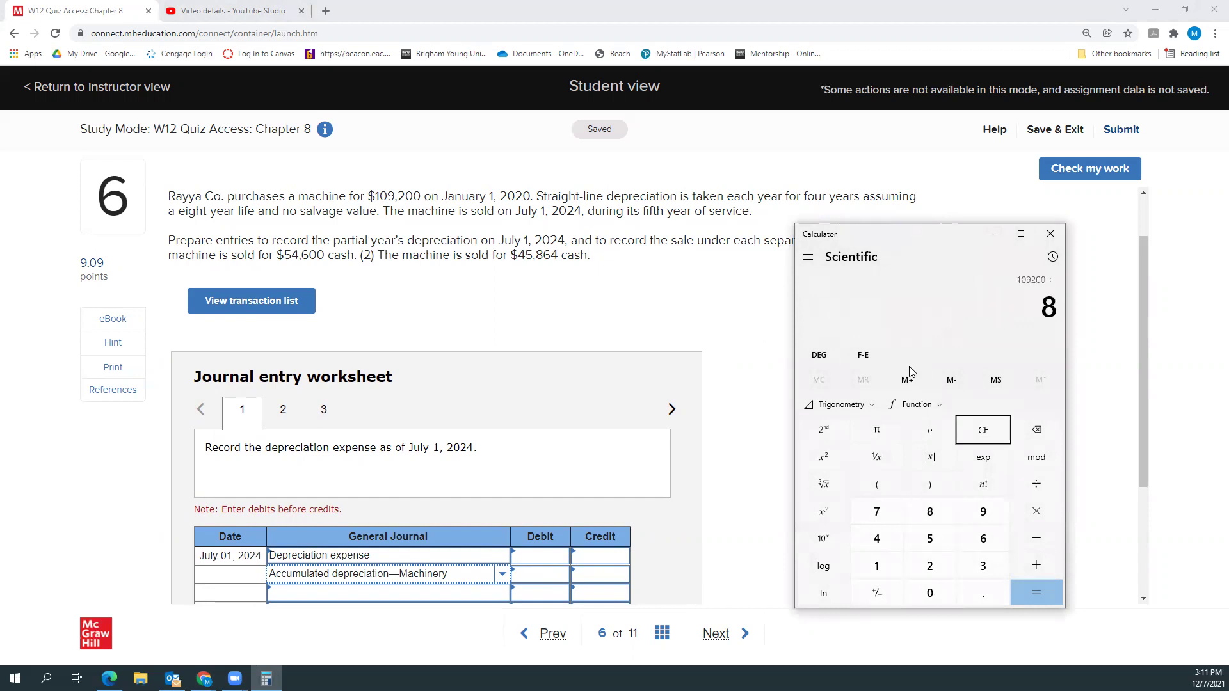
key("Return")
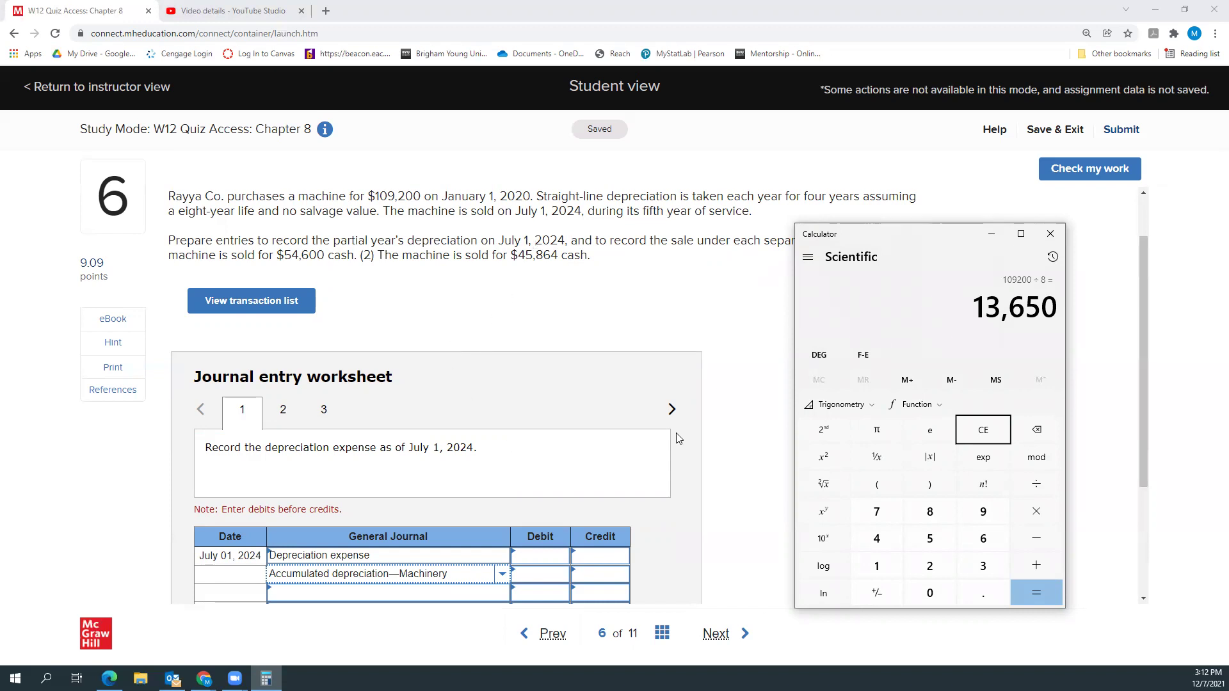
Halve 13,650 to get the half-year depreciation of 6,825
left_click(936, 254)
key("slash")
key("2")
key("Return")
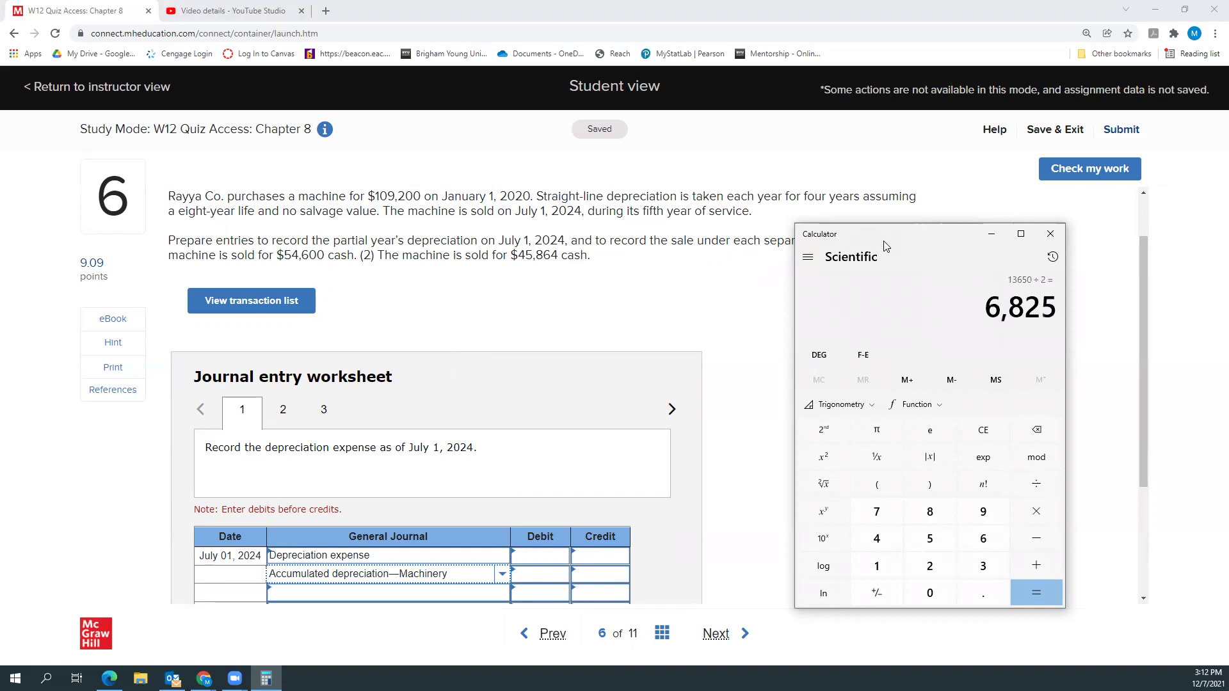
Enter 6,825 as the Depreciation expense debit and the Accumulated depreciation credit
left_click(537, 555)
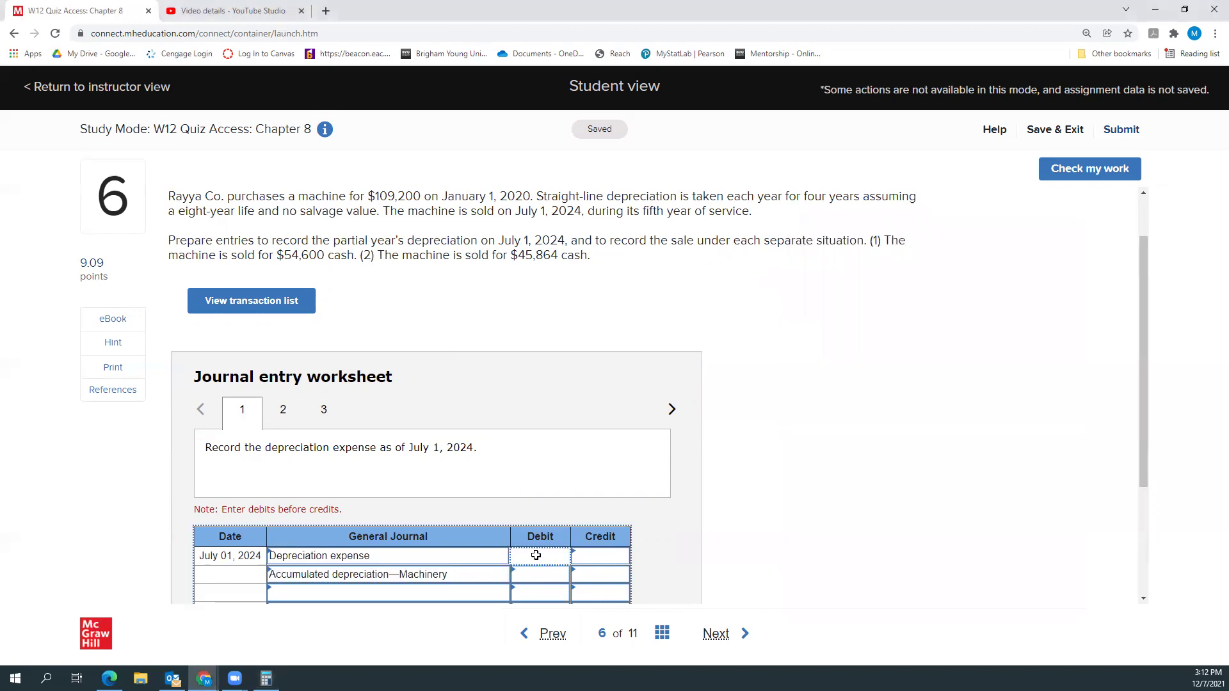
type("6825")
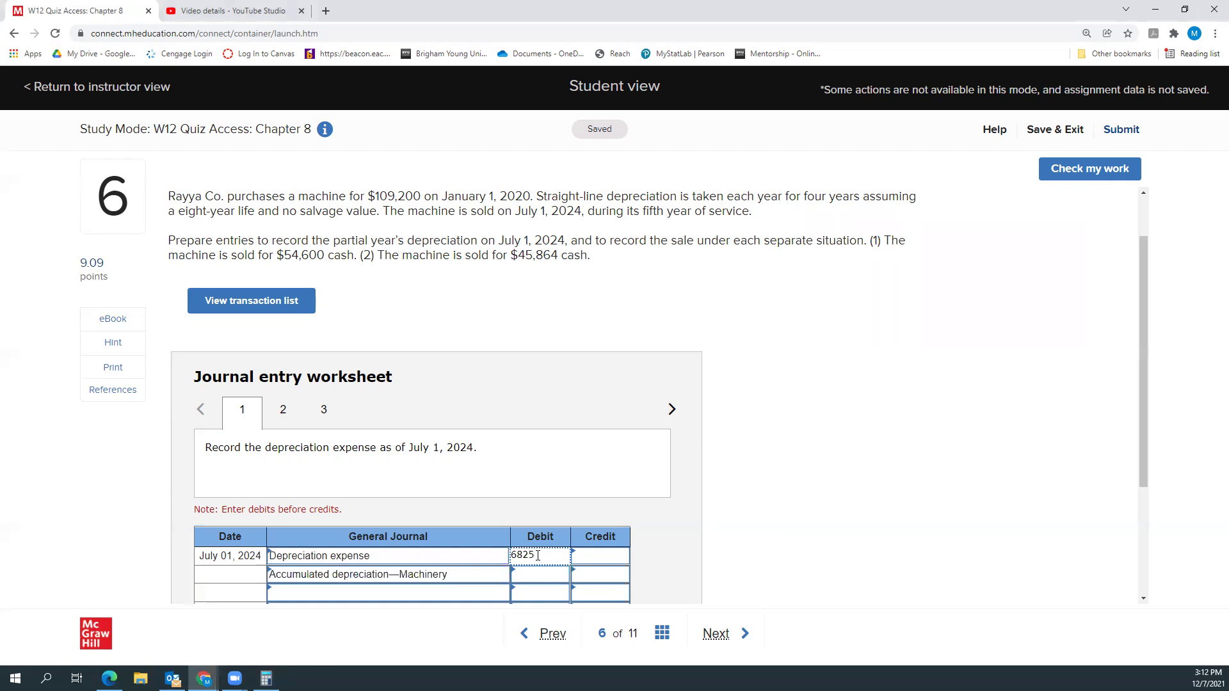
left_click(591, 576)
type("6825")
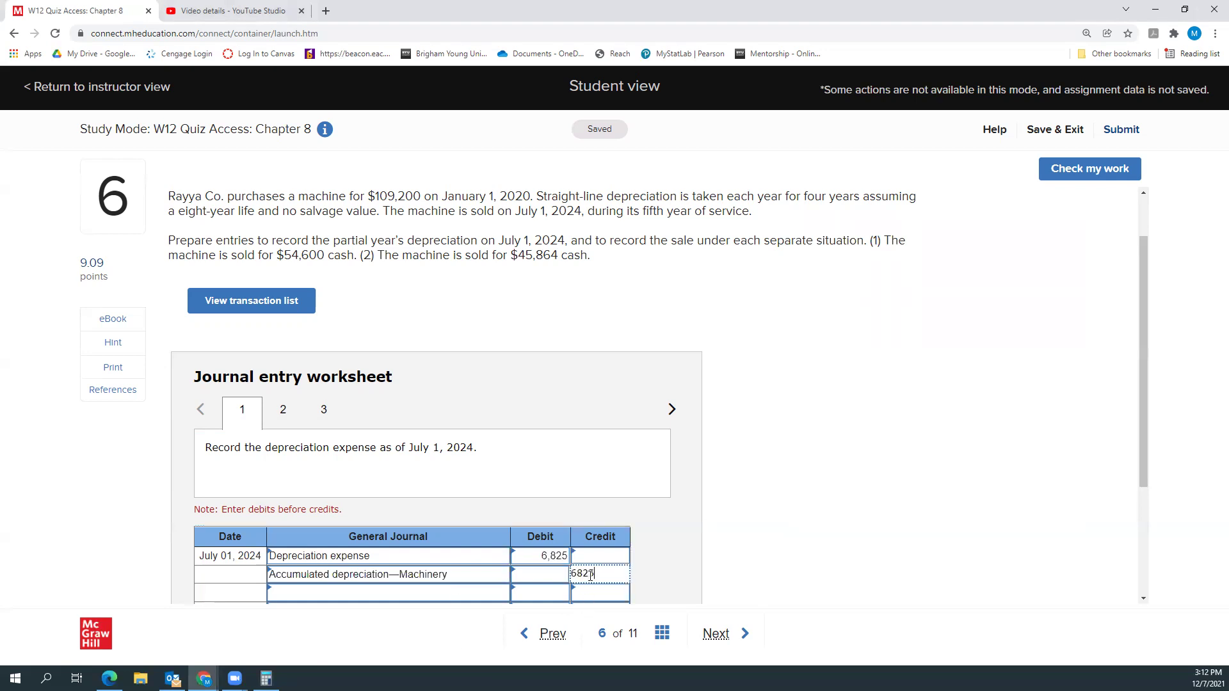
scroll(600, 535, "down", 2)
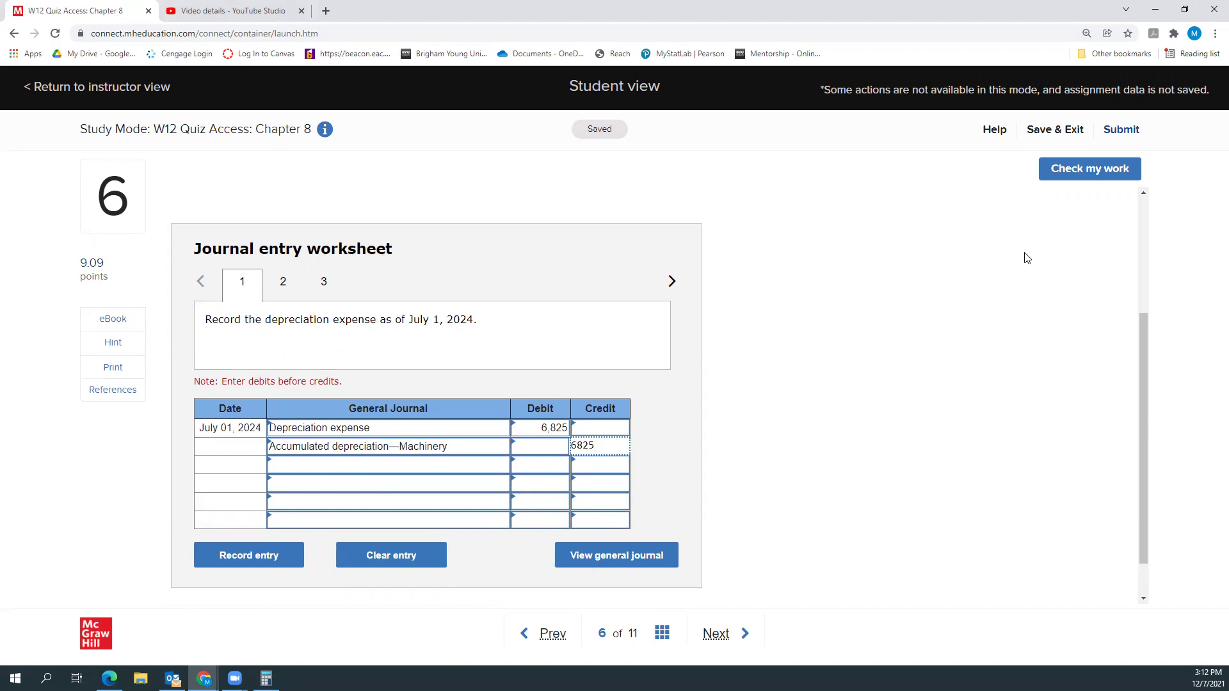
Record the 6,825 depreciation entry, then go to question 7 and back to Exercise 8-18
left_click(1079, 170)
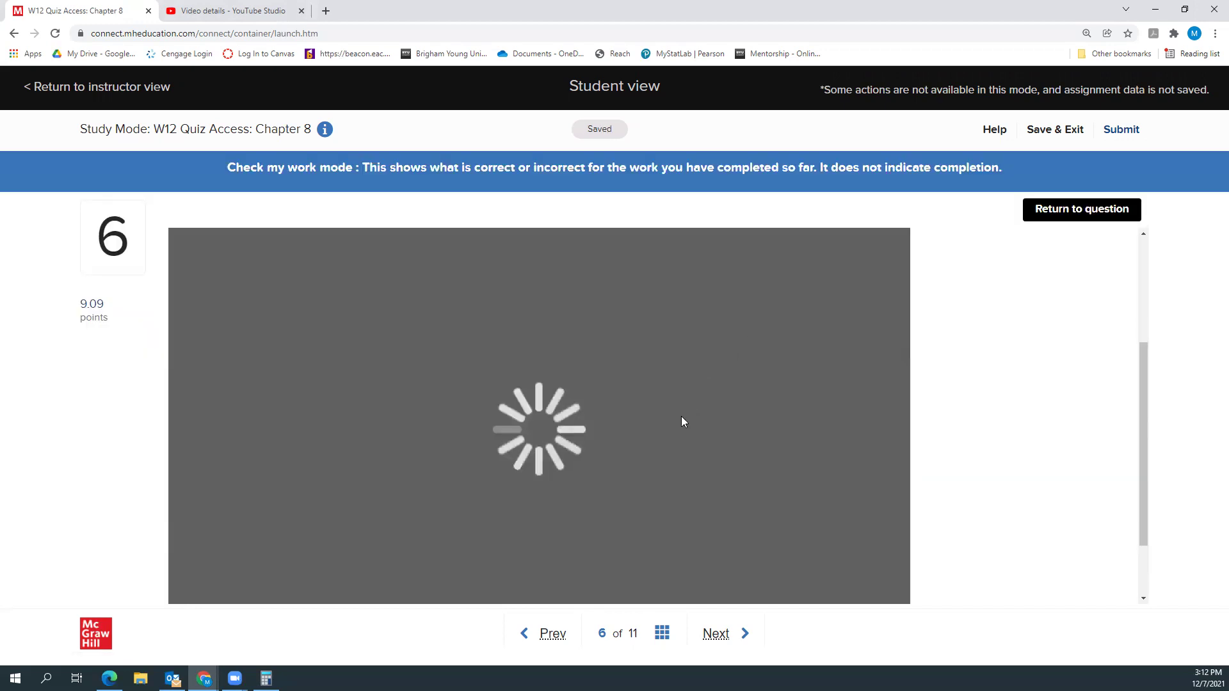
scroll(560, 493, "down", 1)
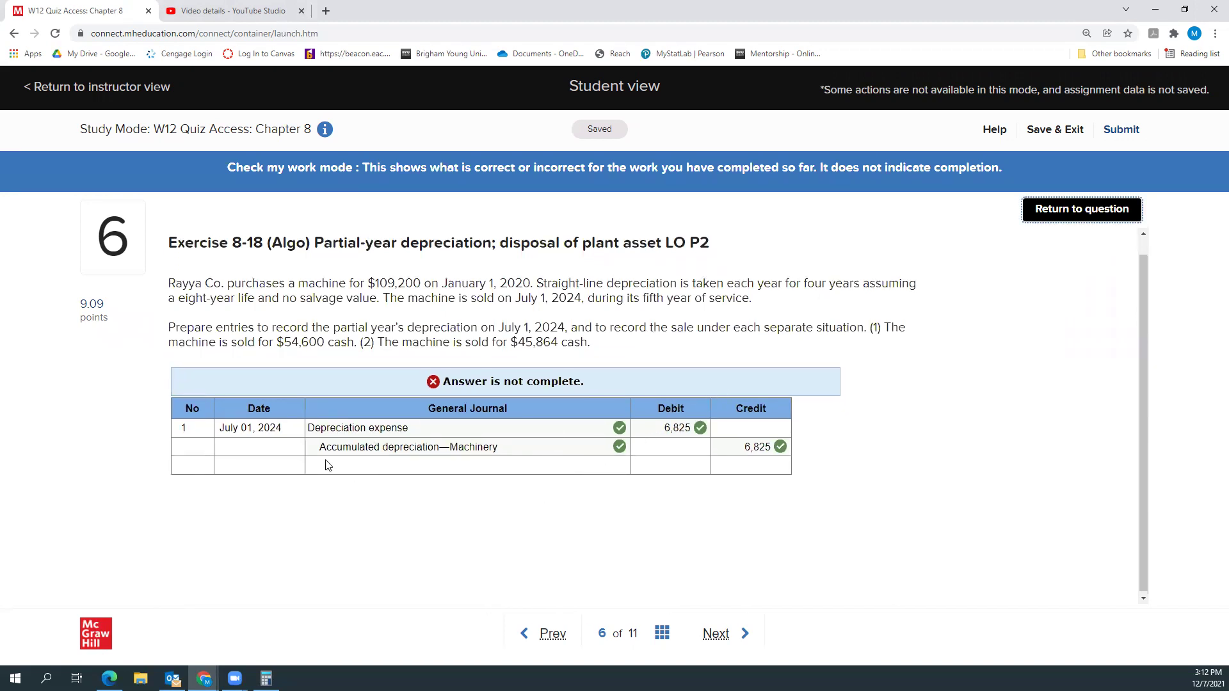
left_click(1067, 216)
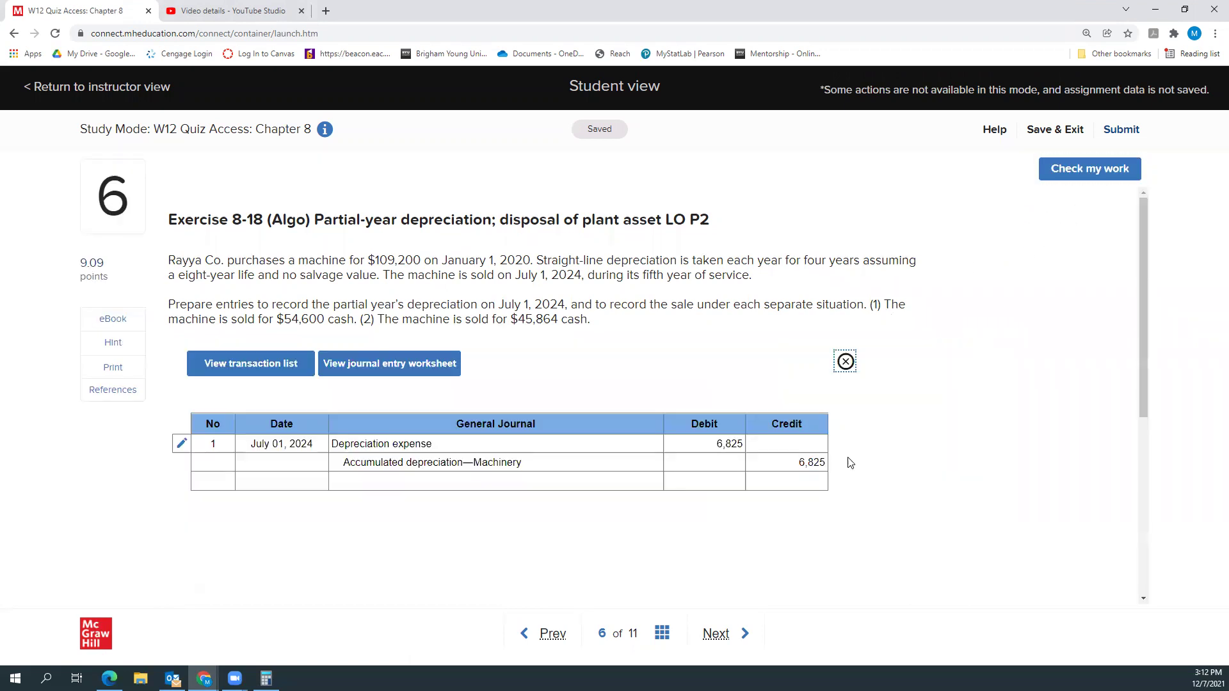
scroll(644, 493, "down", 3)
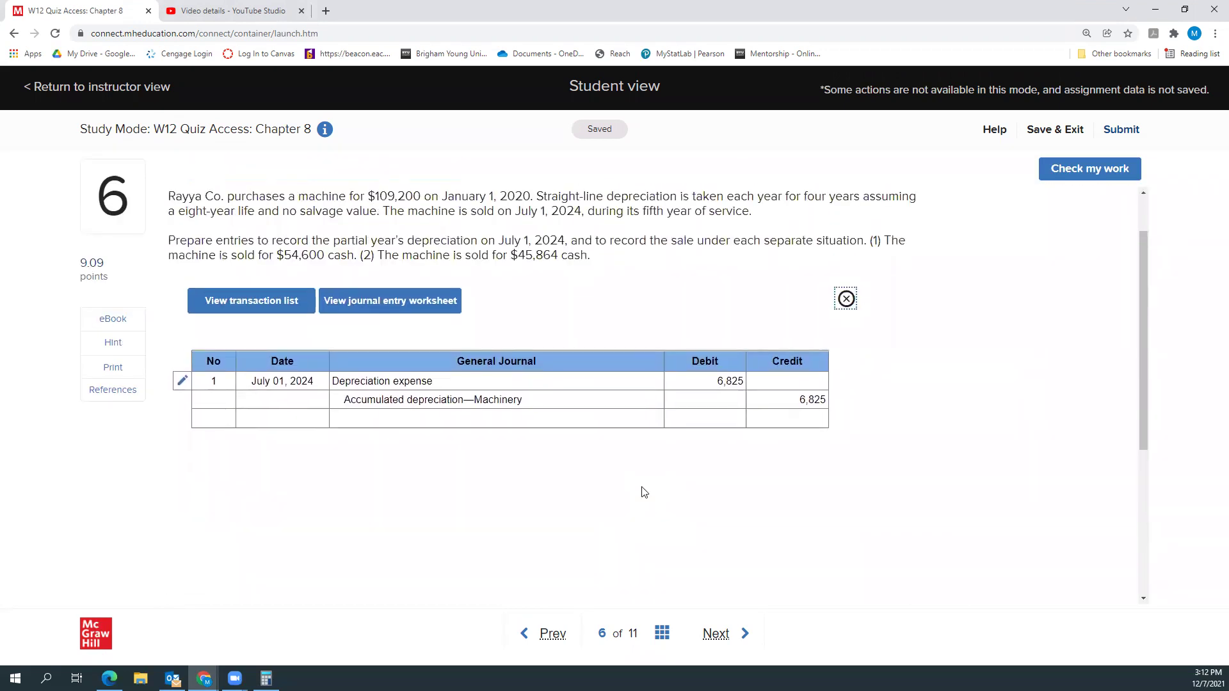
left_click(734, 633)
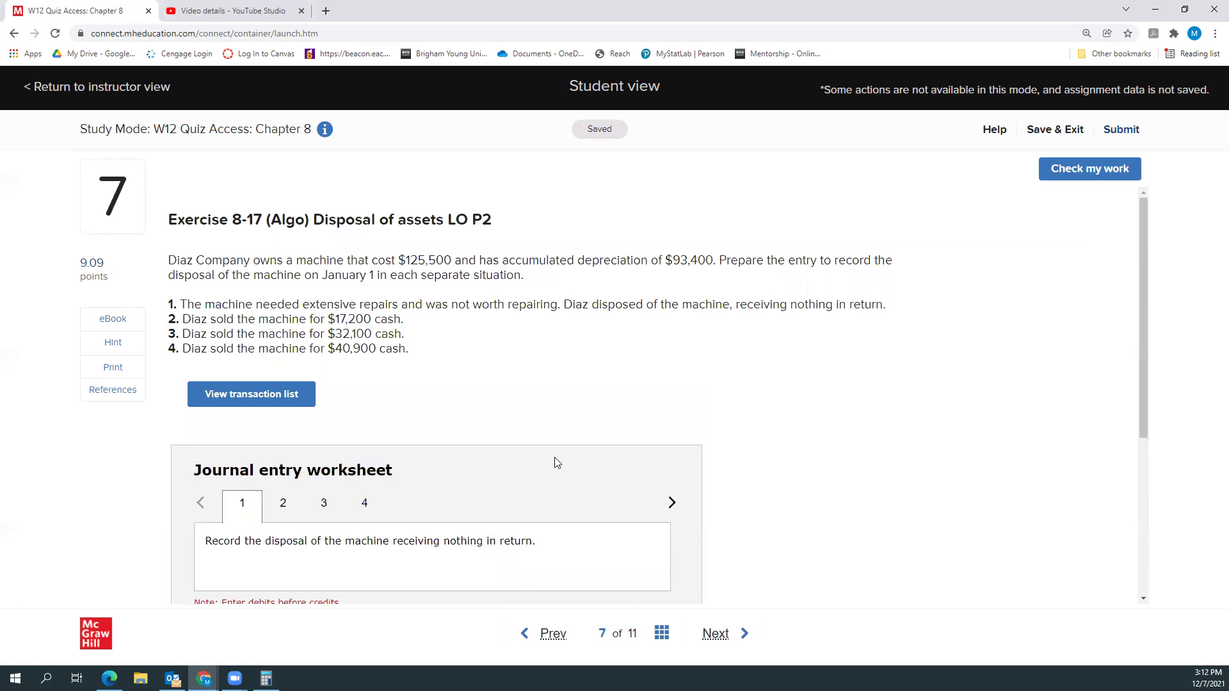
left_click(545, 633)
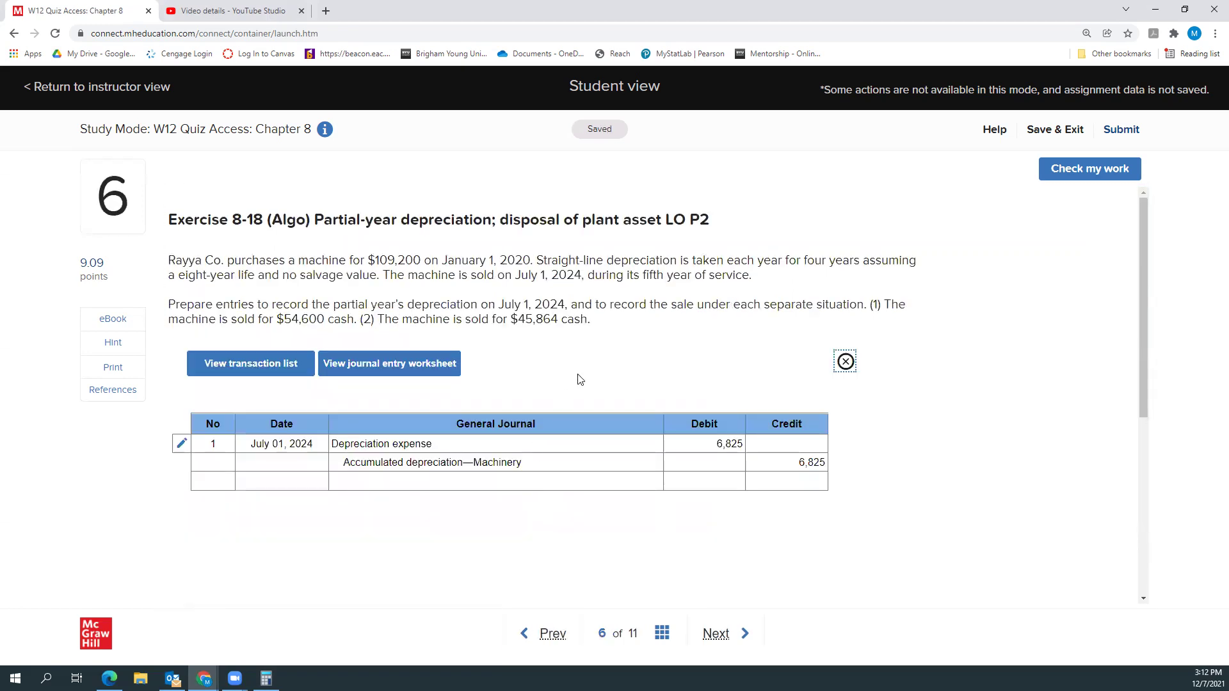
scroll(583, 376, "down", 1)
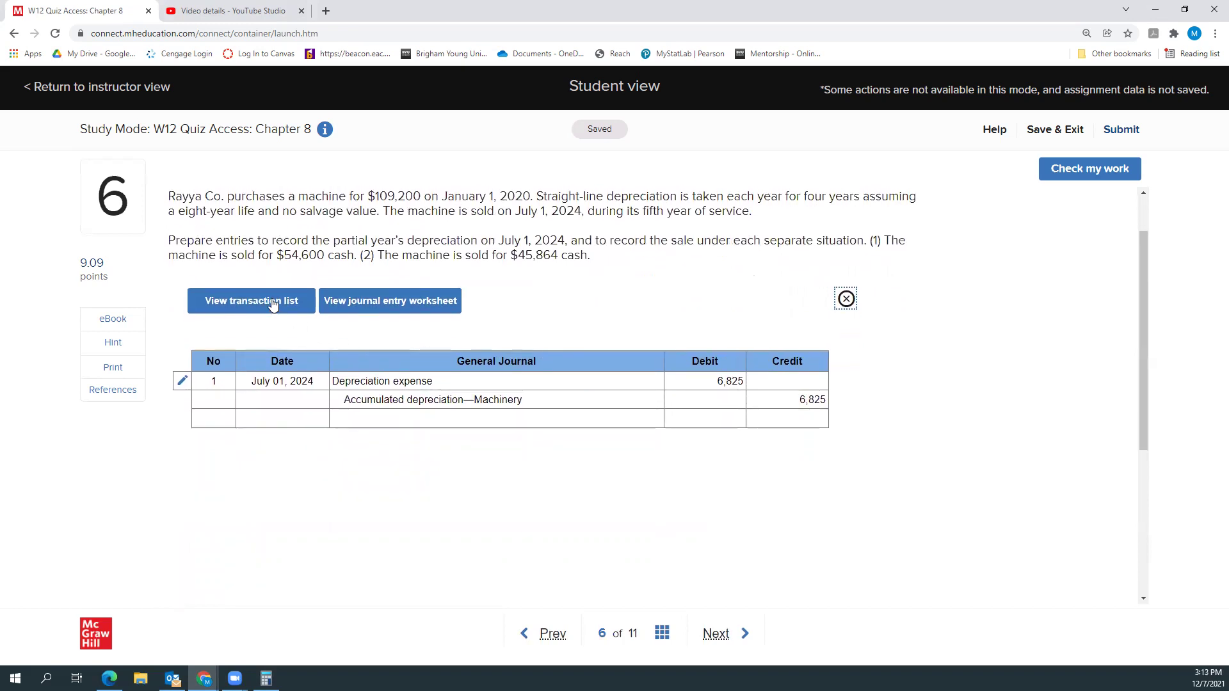
Open the journal entry worksheet at entry 2, the $54,600 cash machinery sale
left_click(356, 304)
scroll(551, 349, "down", 3)
left_click(303, 235)
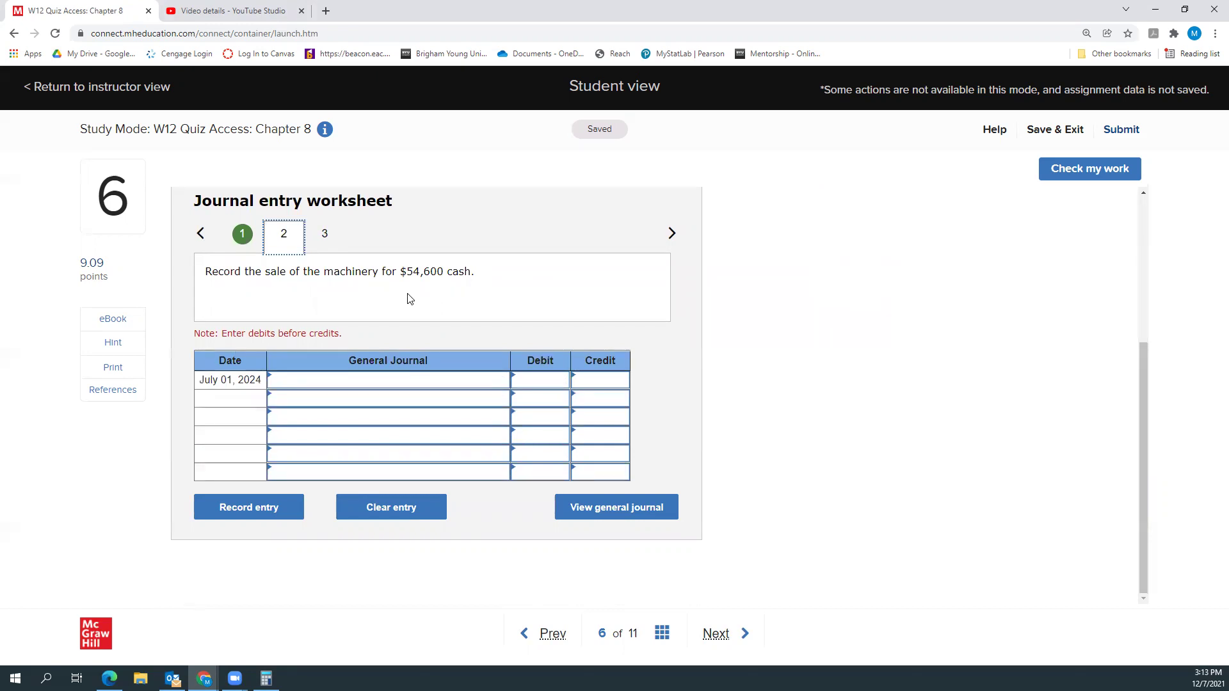
scroll(715, 295, "up", 2)
scroll(811, 307, "up", 2)
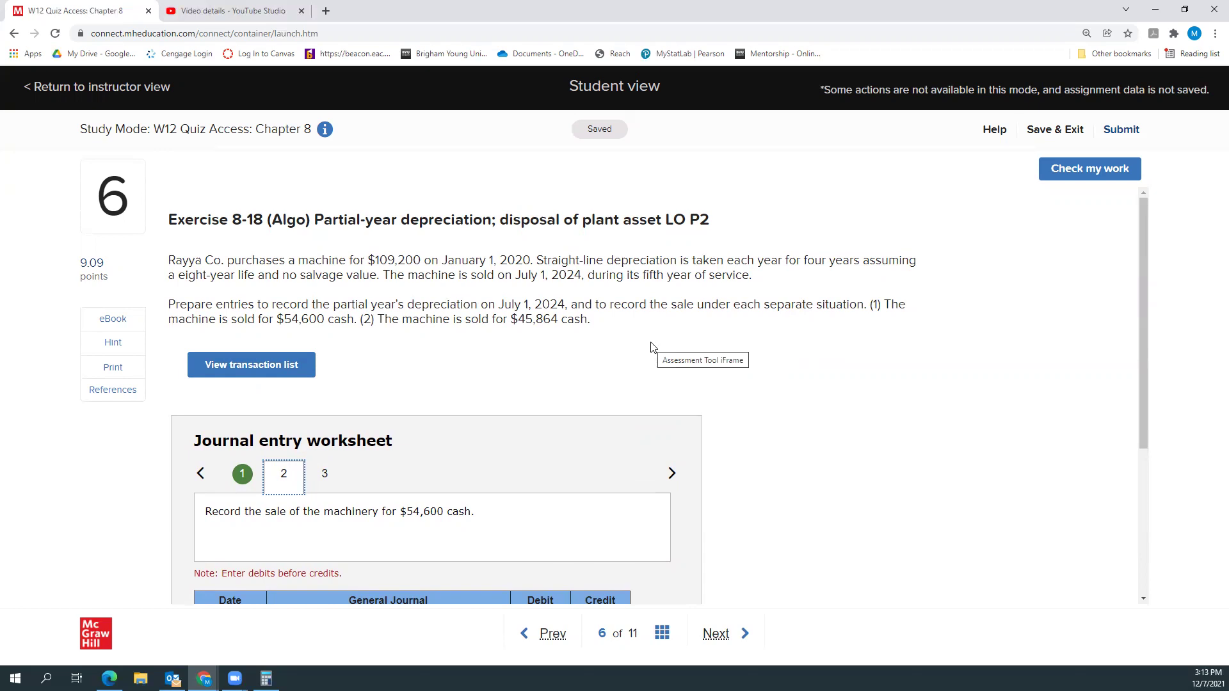
scroll(651, 346, "down", 3)
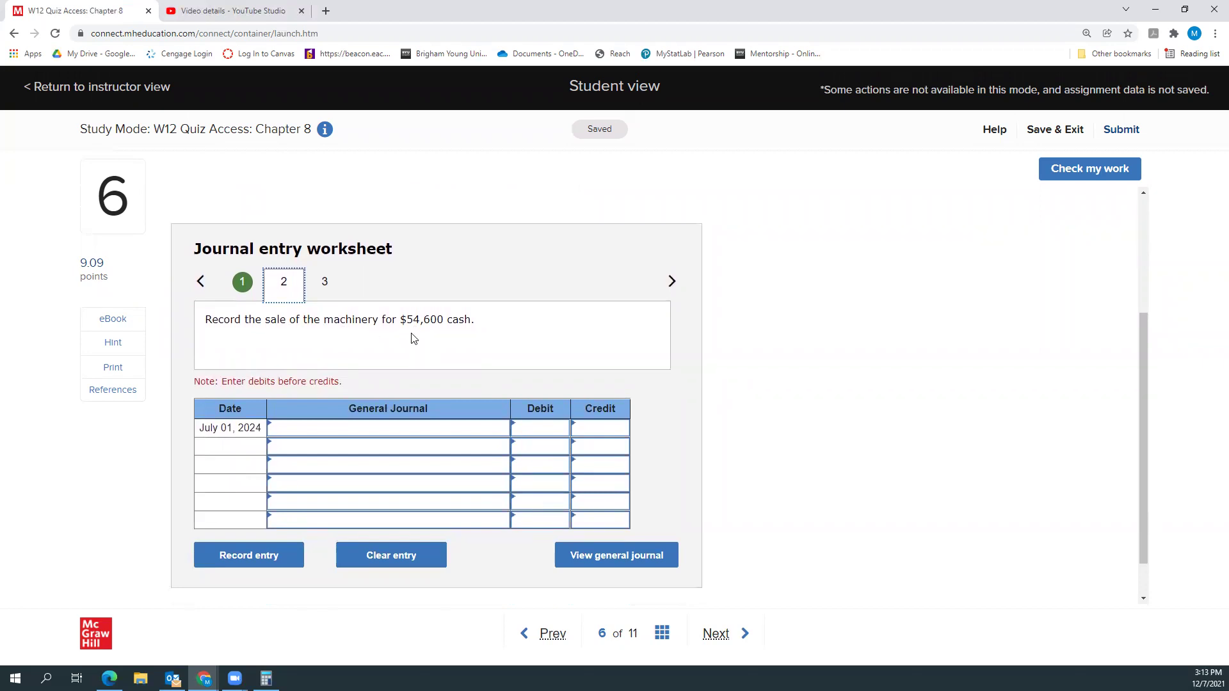
scroll(569, 331, "up", 3)
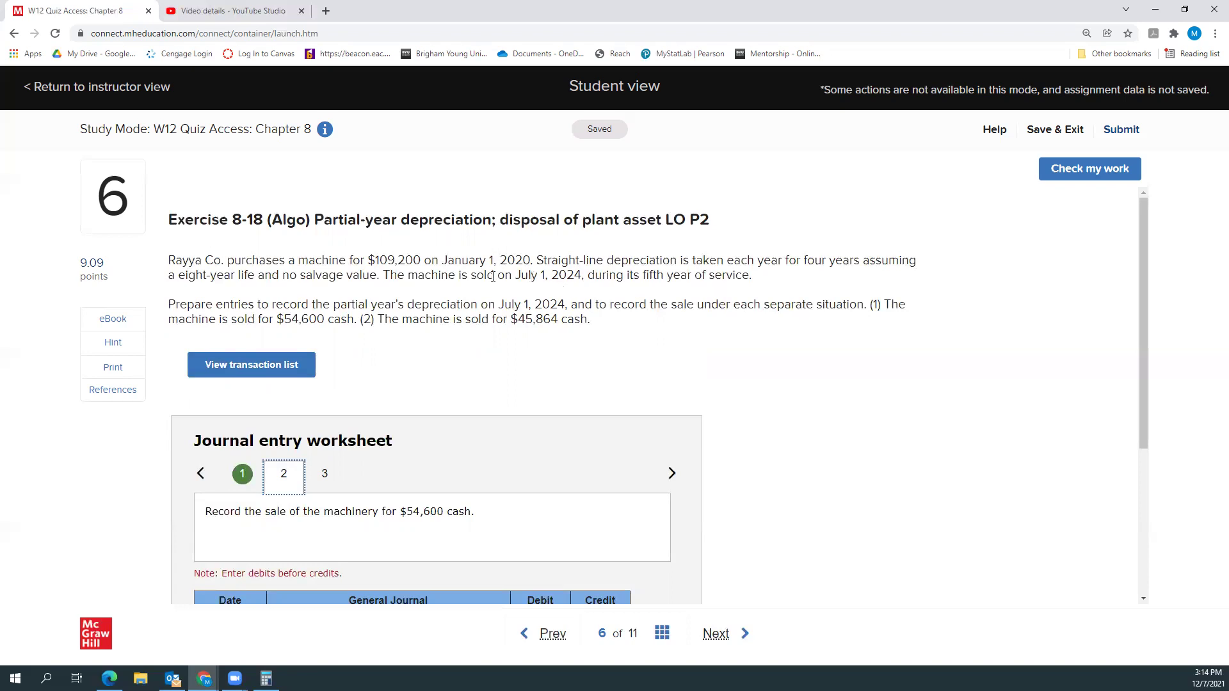
In Calculator, multiply 13,650 by 4.5 years of depreciation
key("alt+Tab")
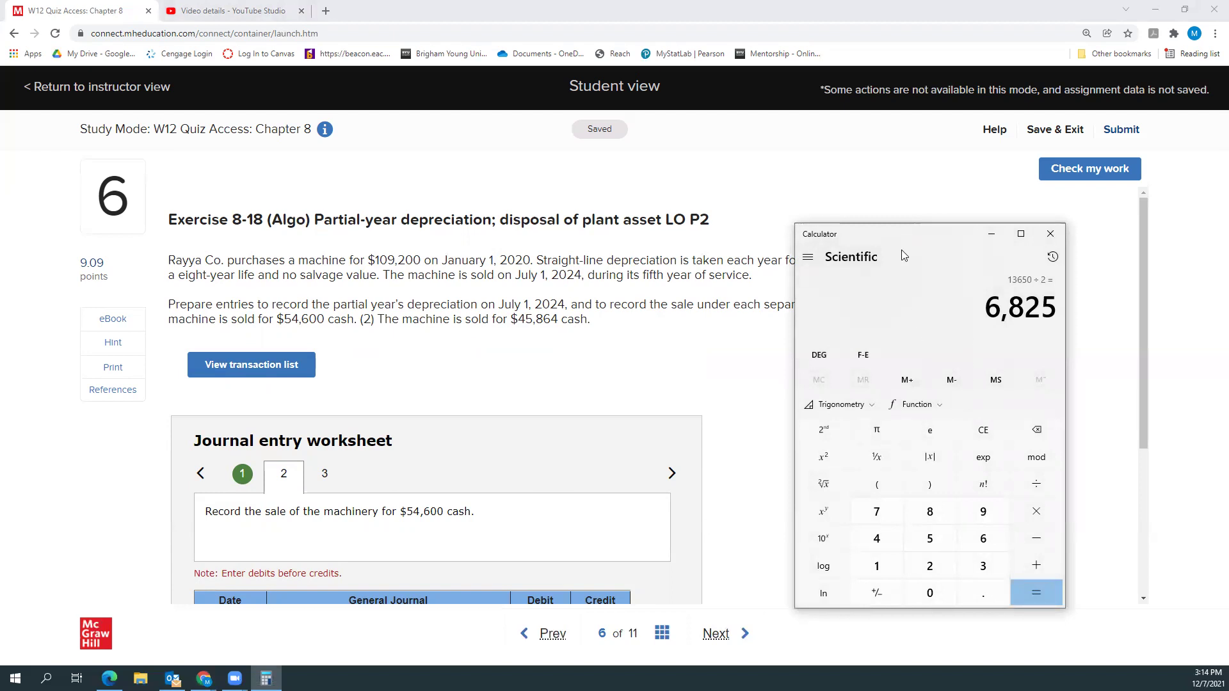
type("13650")
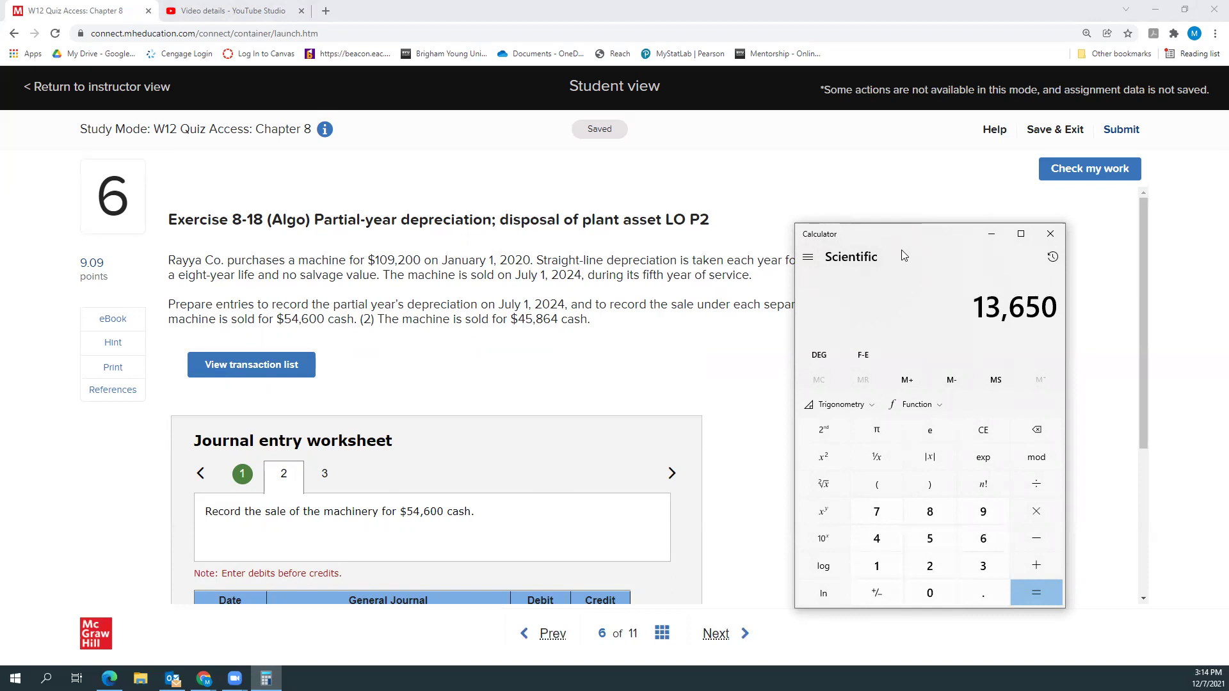
type("*4.")
type("5")
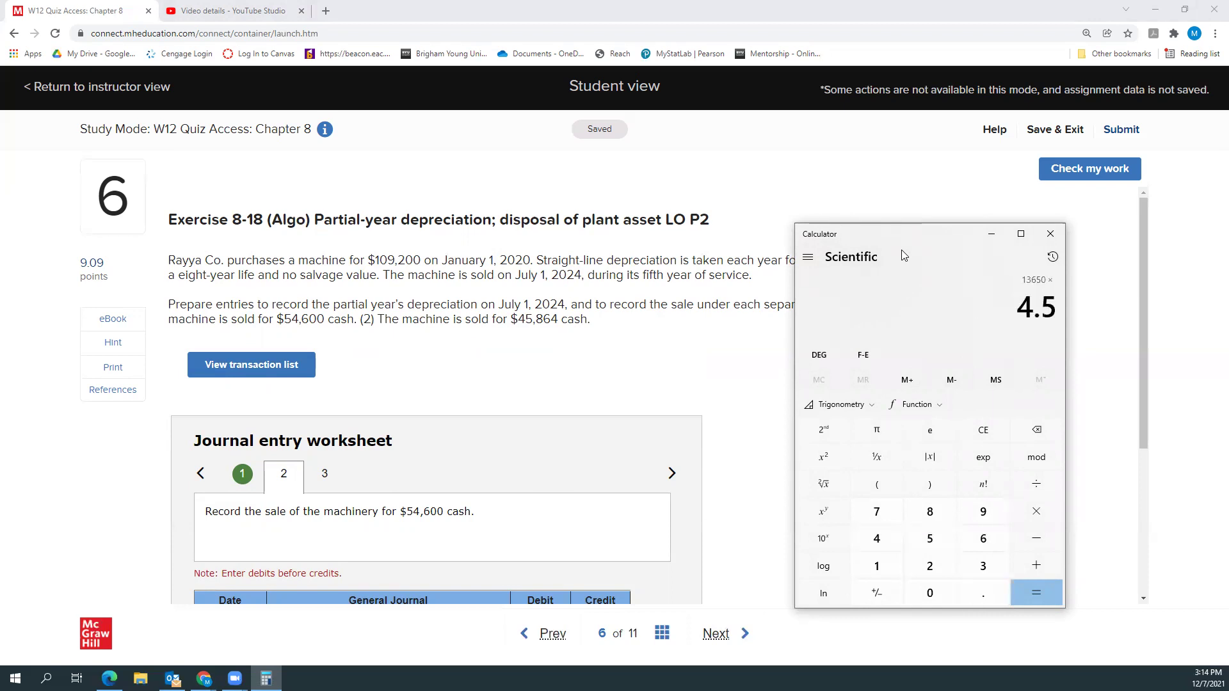
key("Return")
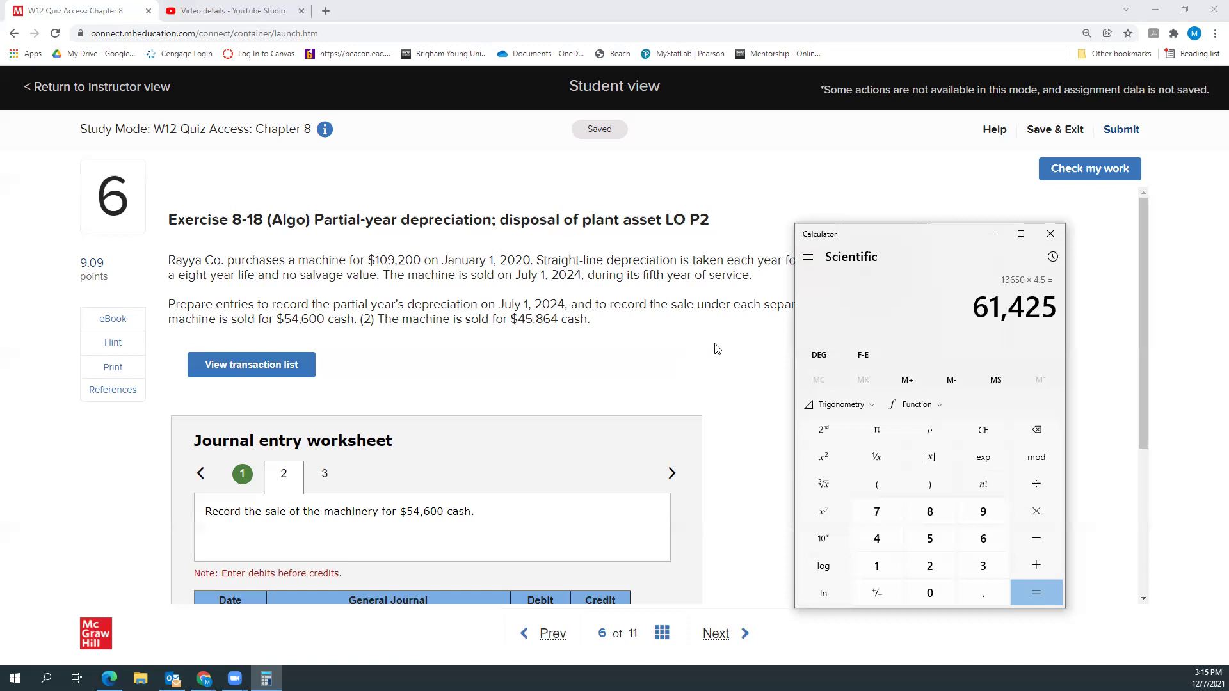
Add four years of 13,650 plus 6,825 to total 61,425 accumulated depreciation
left_click(980, 431)
type("13650 + ")
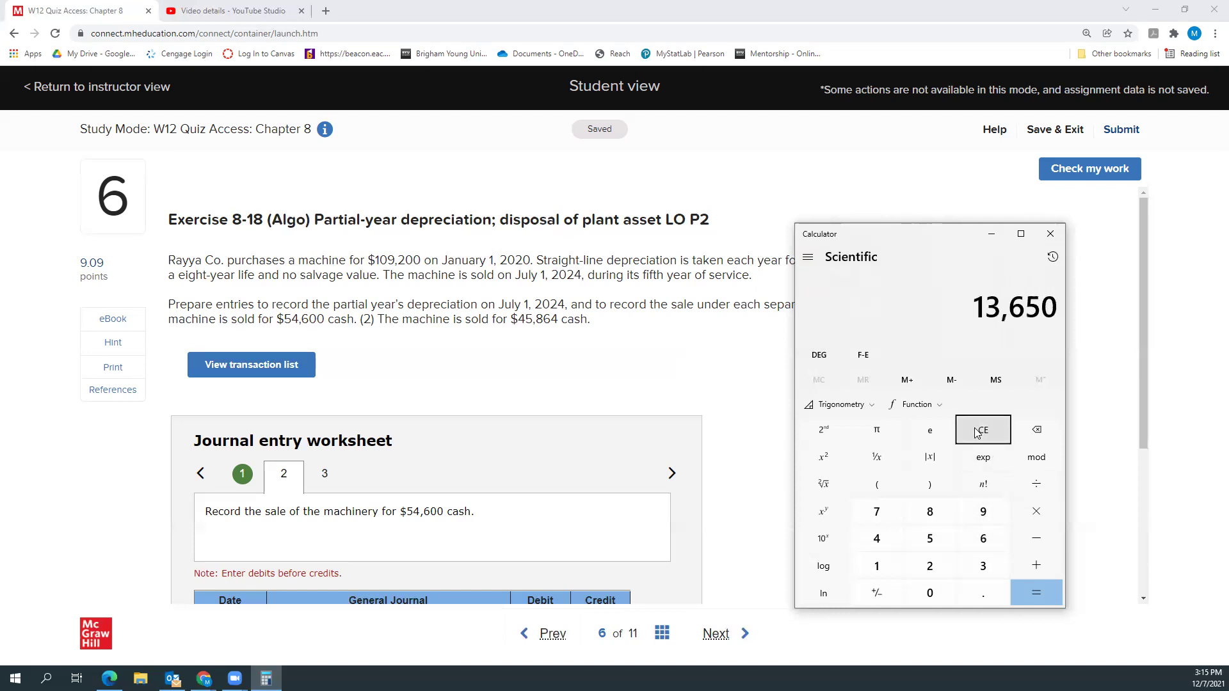
type("13650 + ")
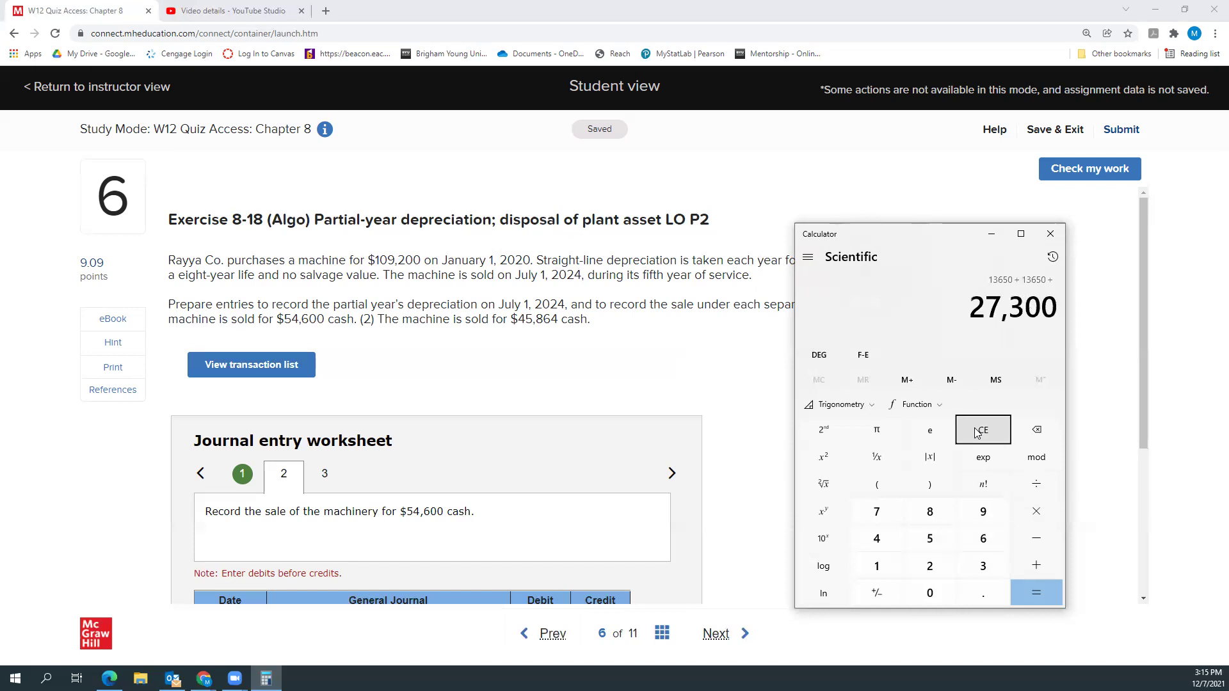
type("13650 ")
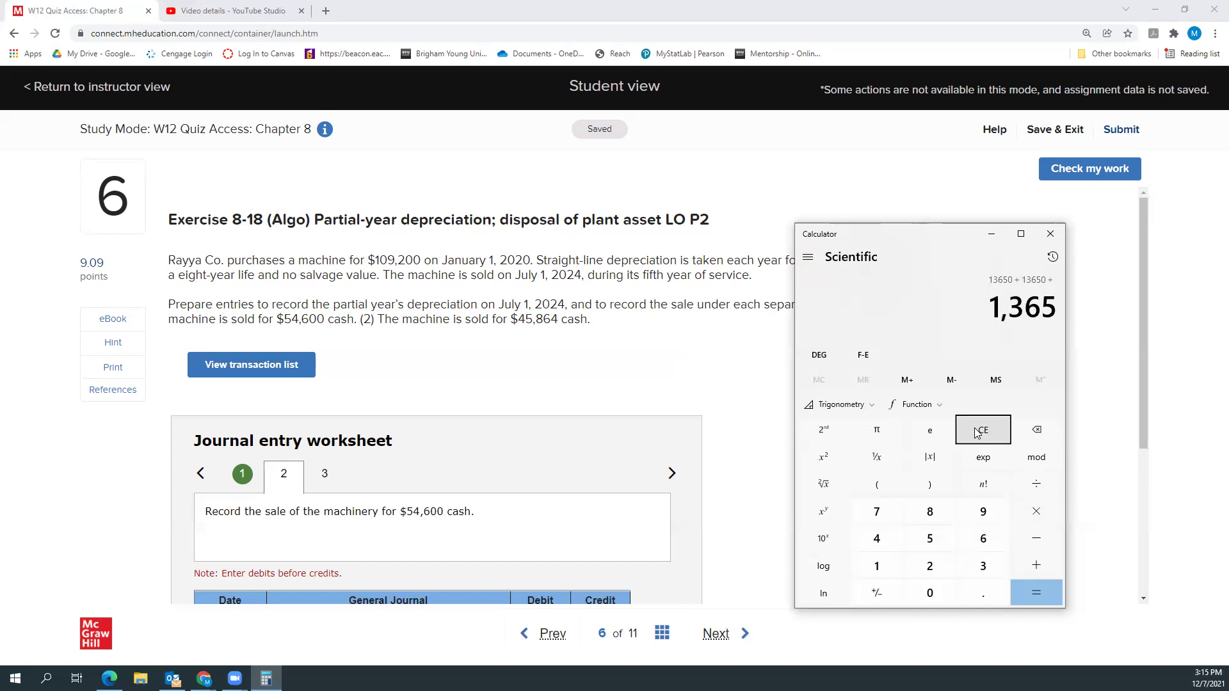
type("+ ")
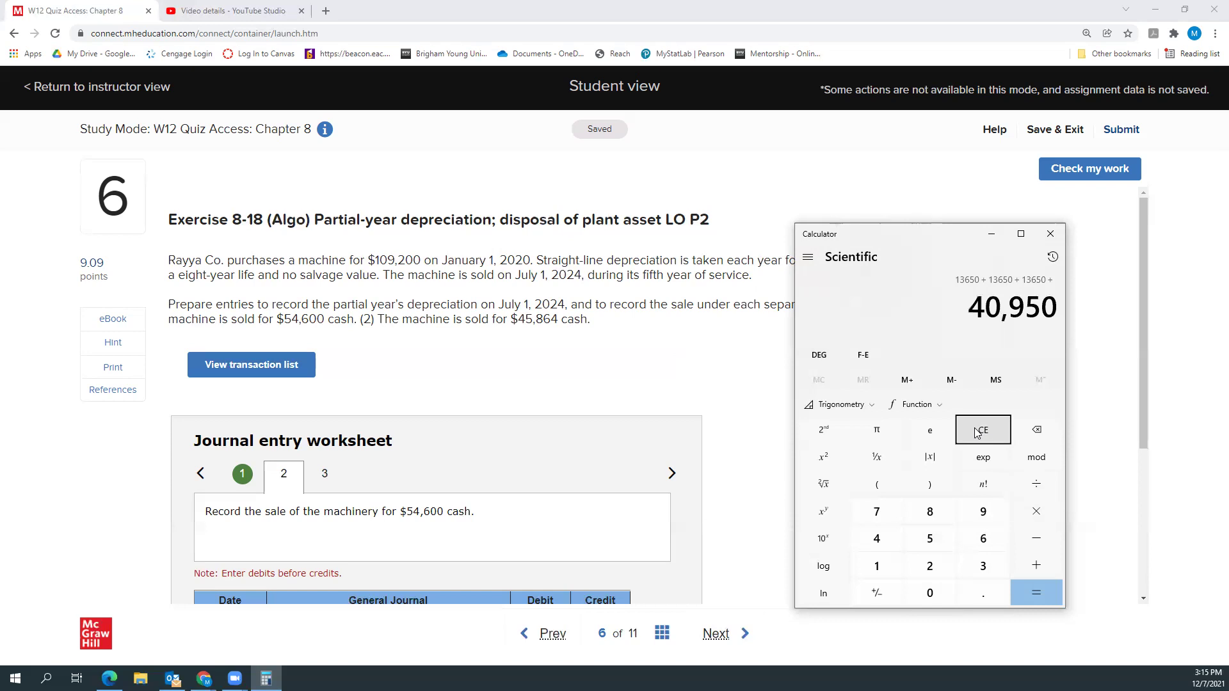
type("13650 +")
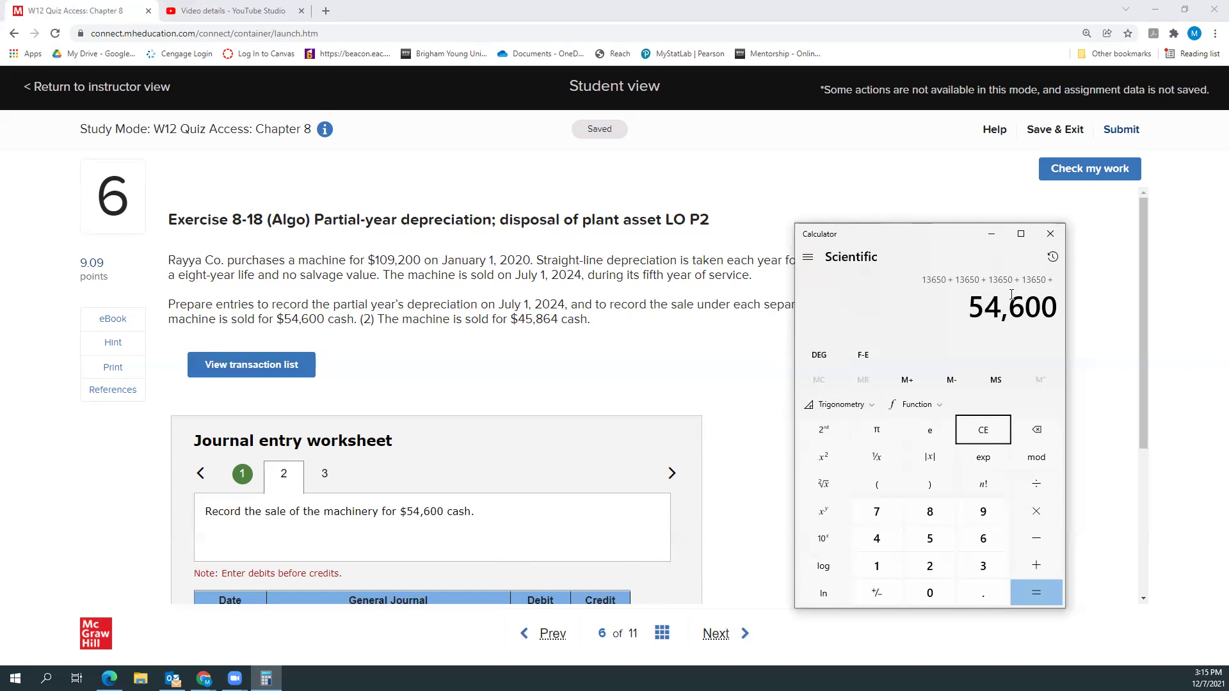
left_click(243, 479)
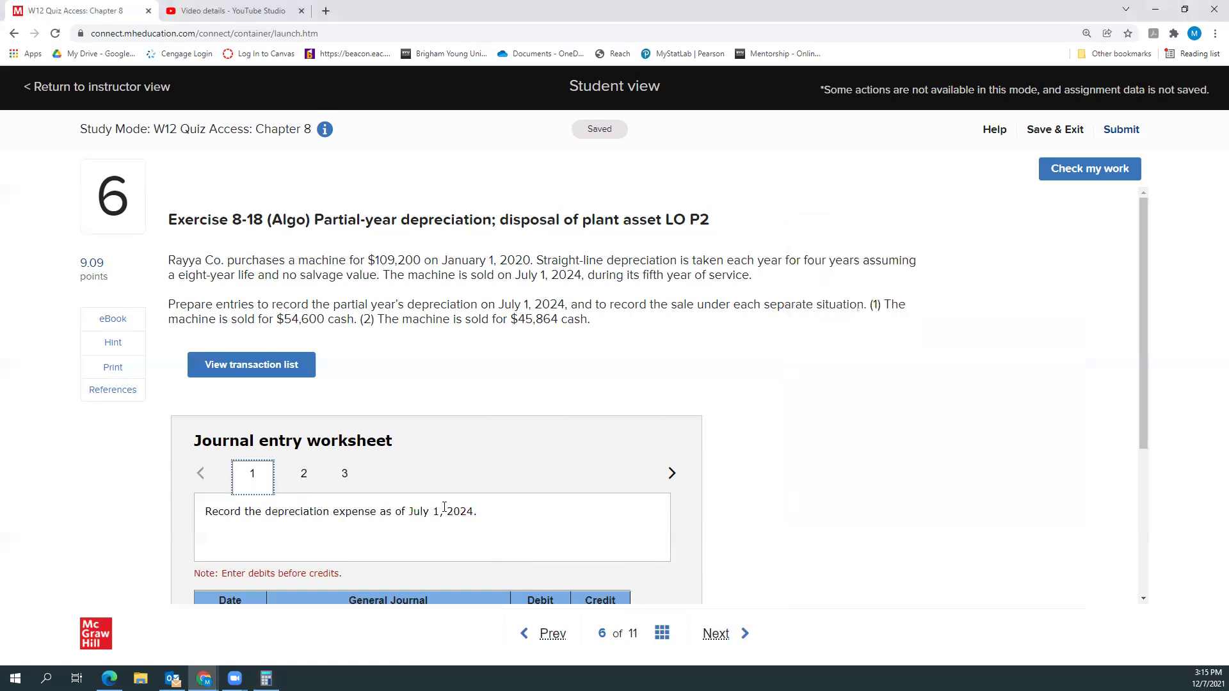
scroll(452, 506, "down", 3)
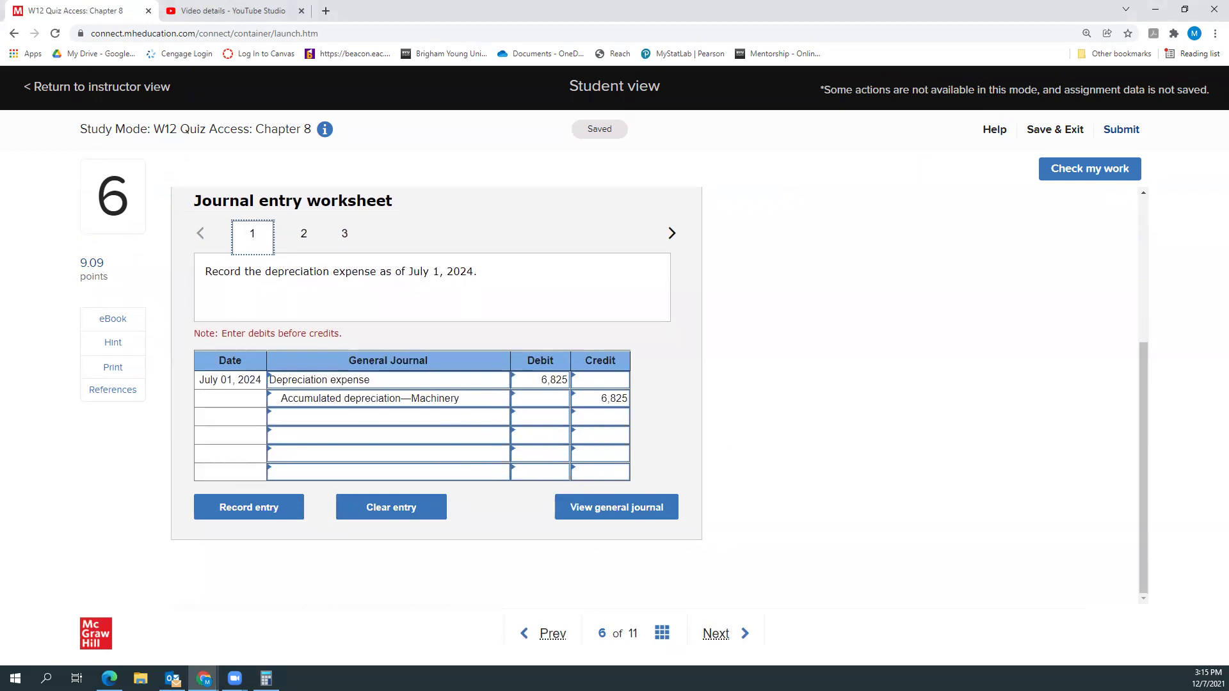
left_click(266, 679)
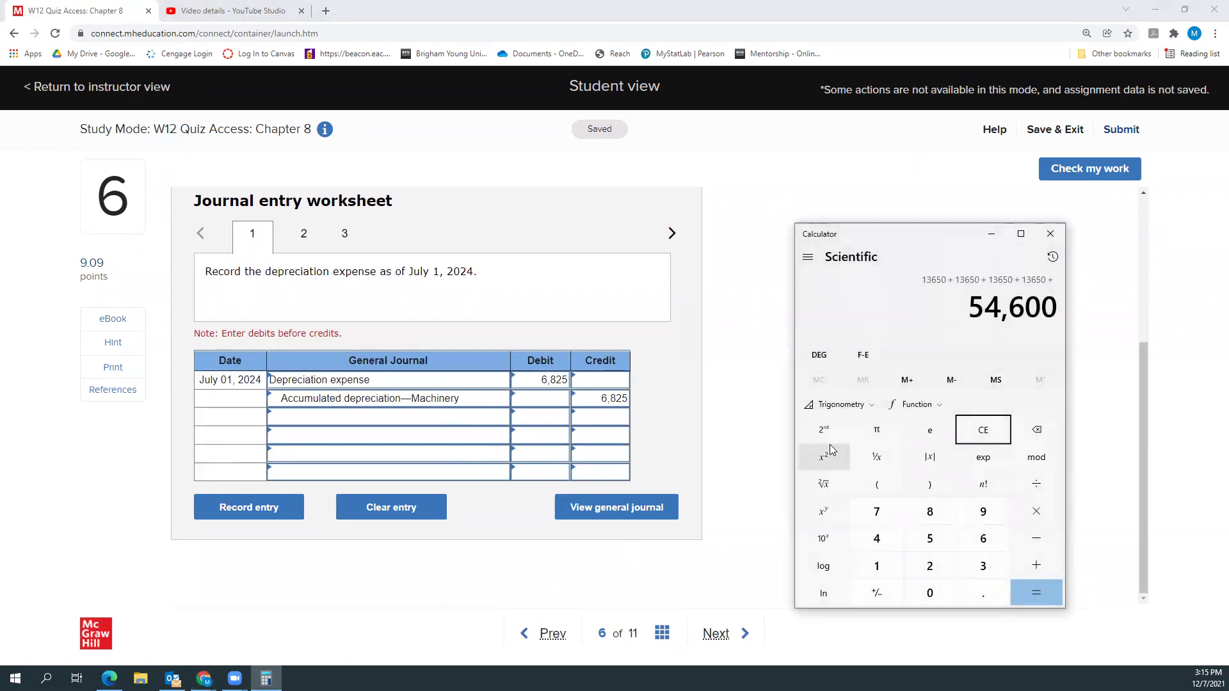
type("6825")
key("Return")
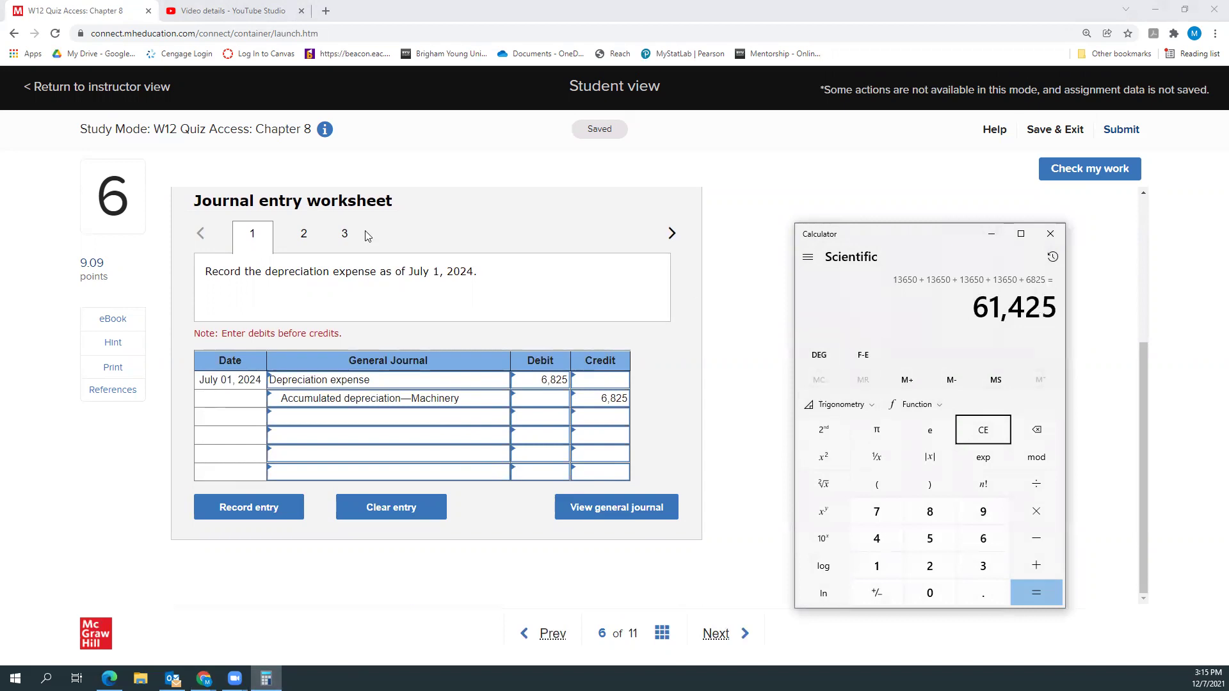
Set Cash and Accumulated depreciation—Machinery as the sale entry's first two accounts
left_click(304, 233)
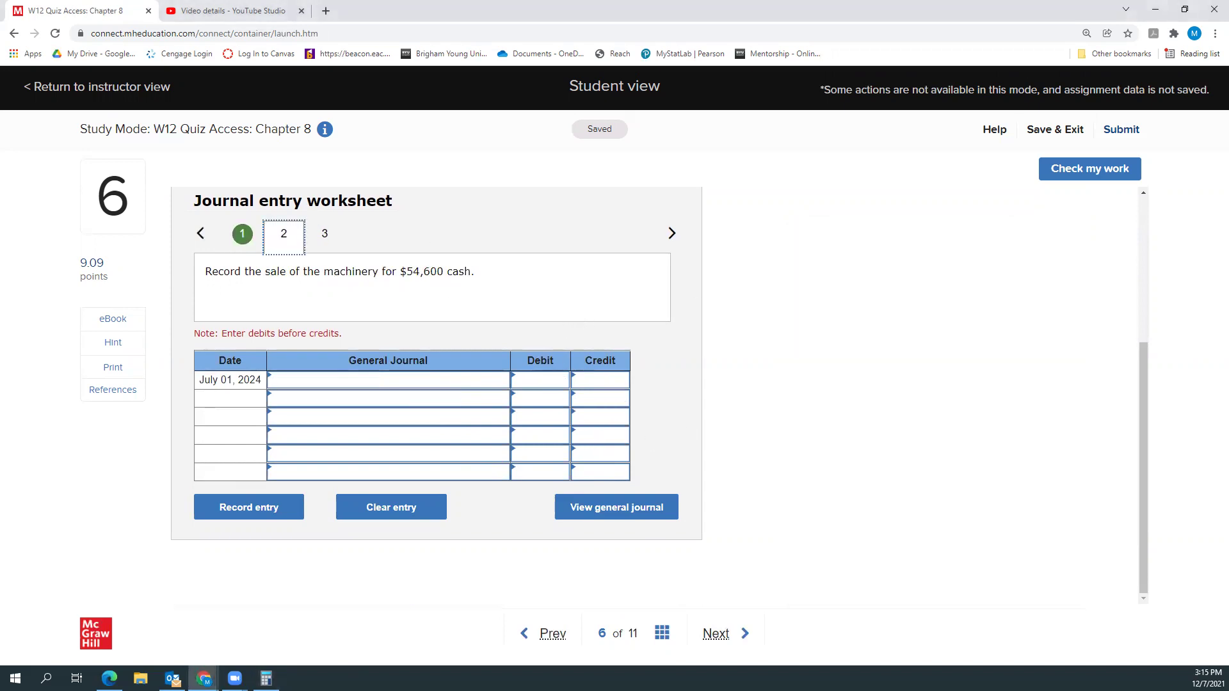
left_click(265, 679)
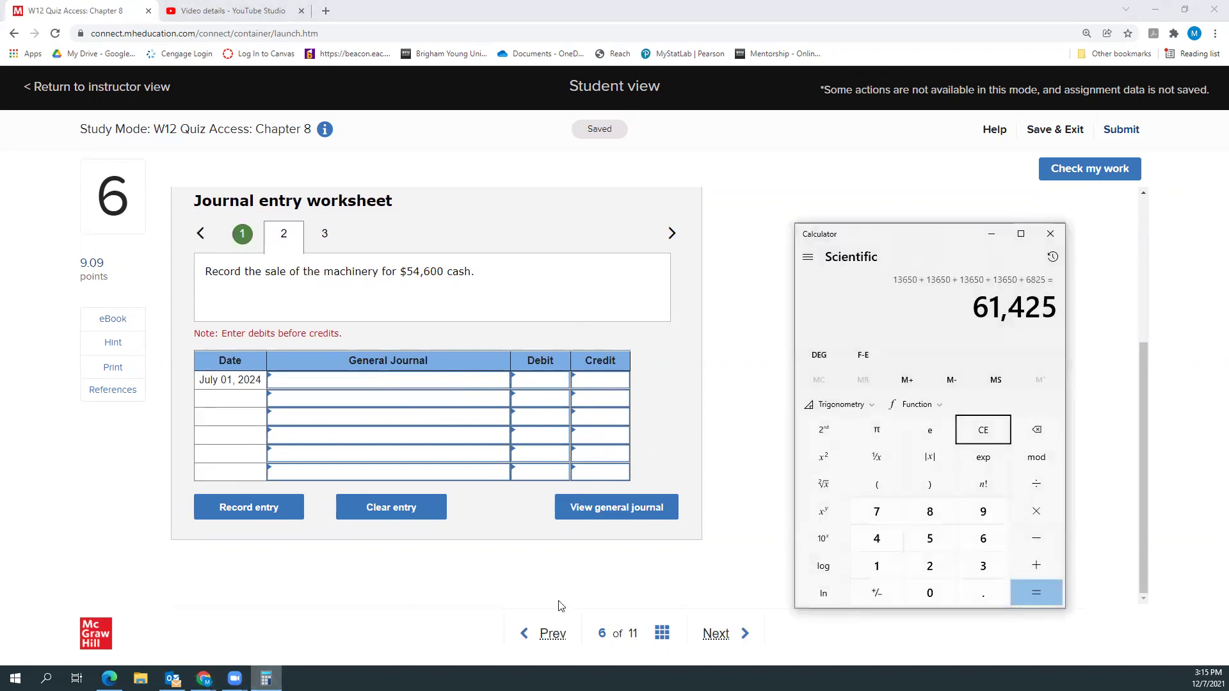
left_click(382, 380)
left_click(501, 379)
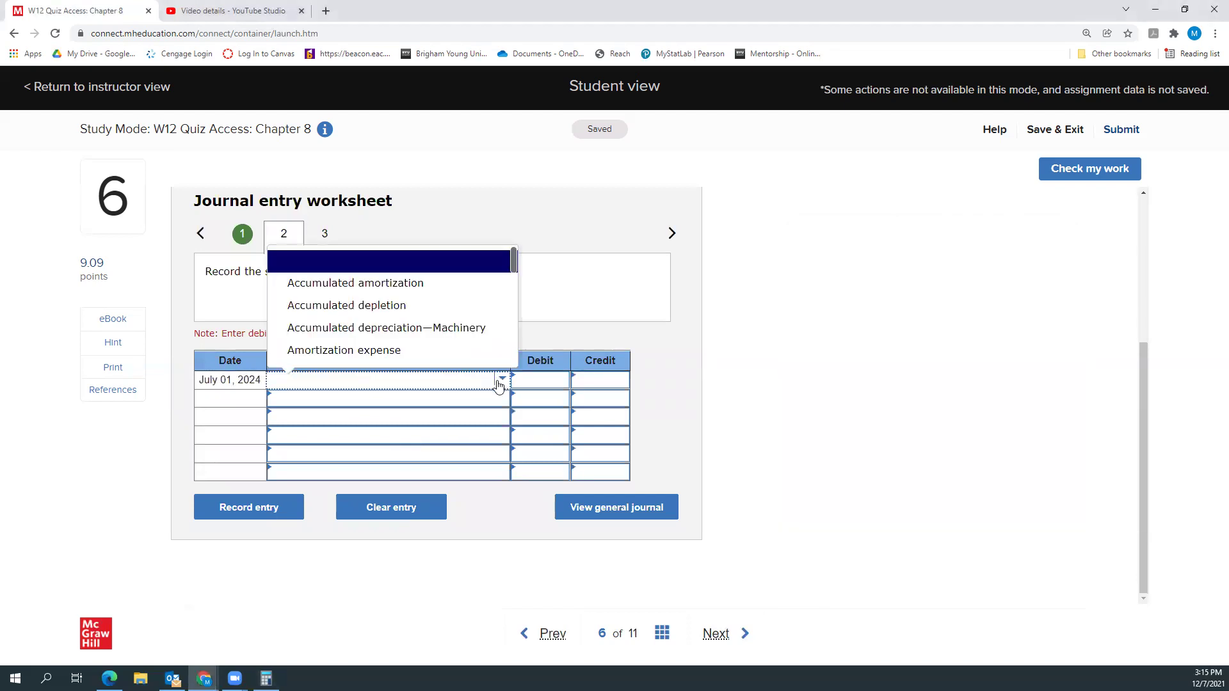
scroll(386, 351, "down", 2)
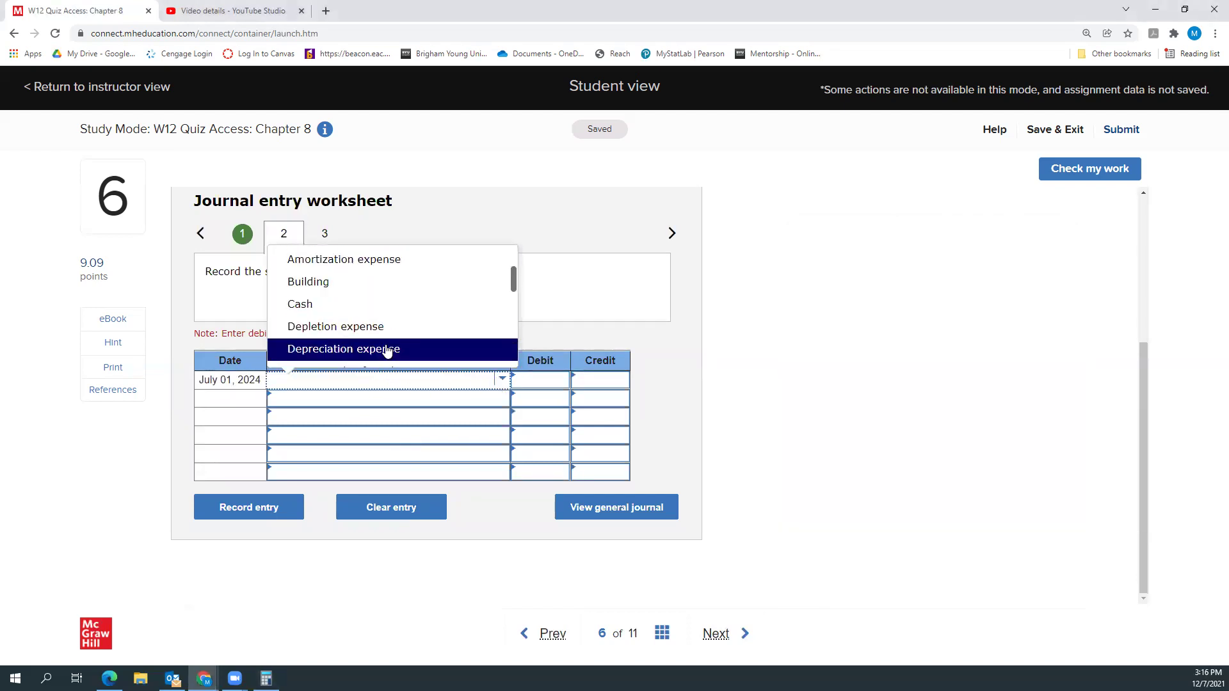
left_click(349, 305)
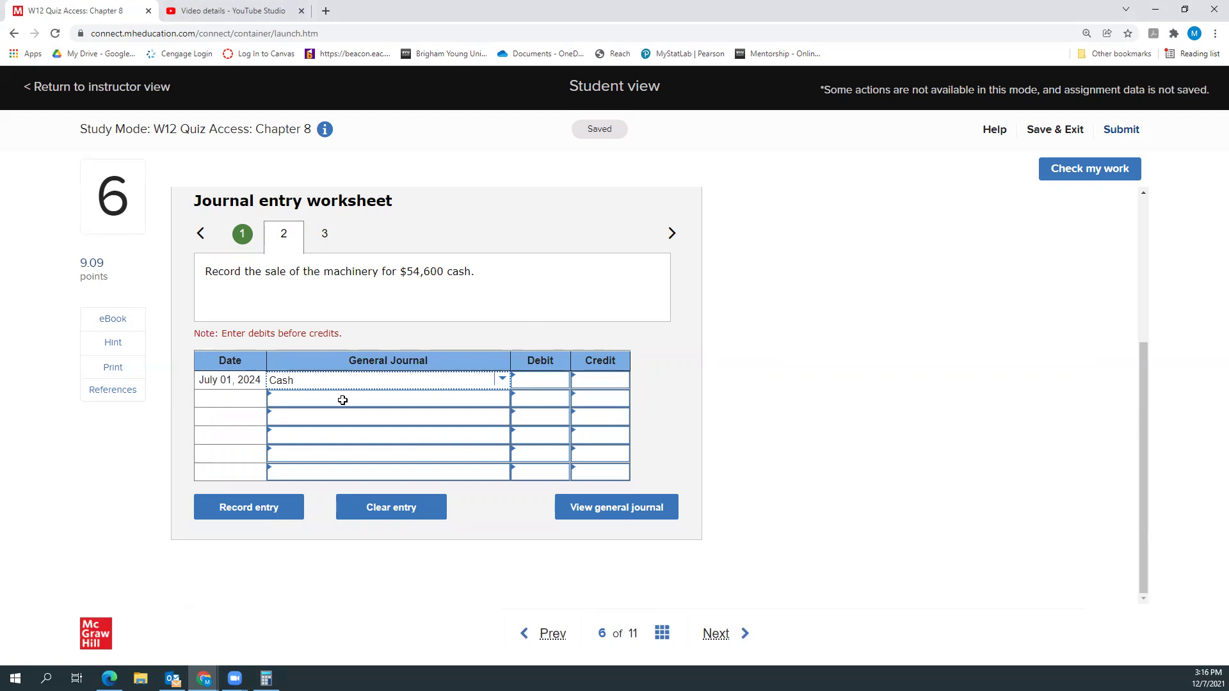
left_click(343, 400)
left_click(502, 398)
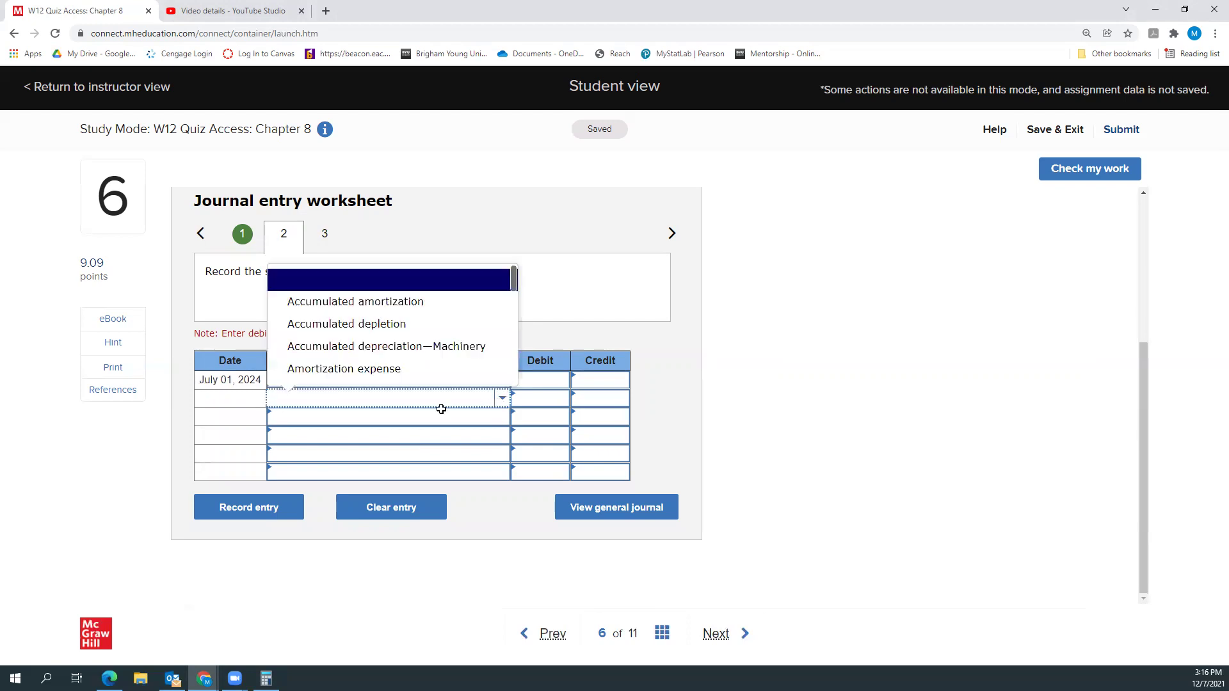
left_click(380, 348)
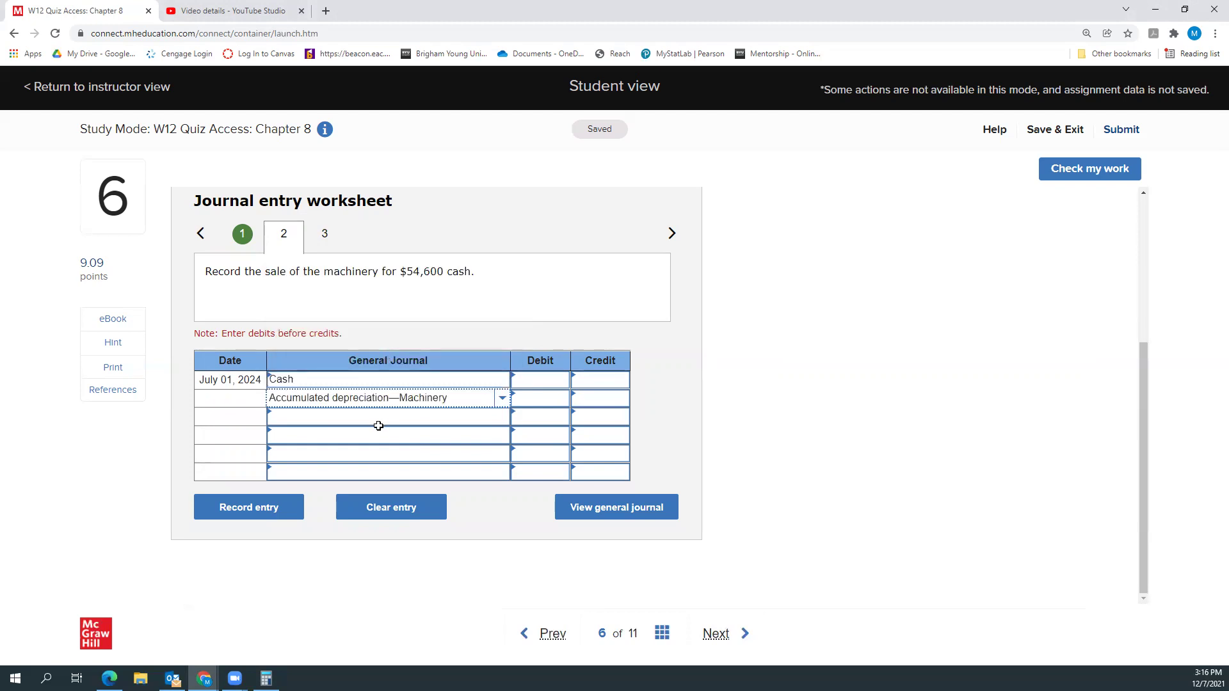
Choose Machinery as the fourth line's account
left_click(423, 418)
left_click(492, 417)
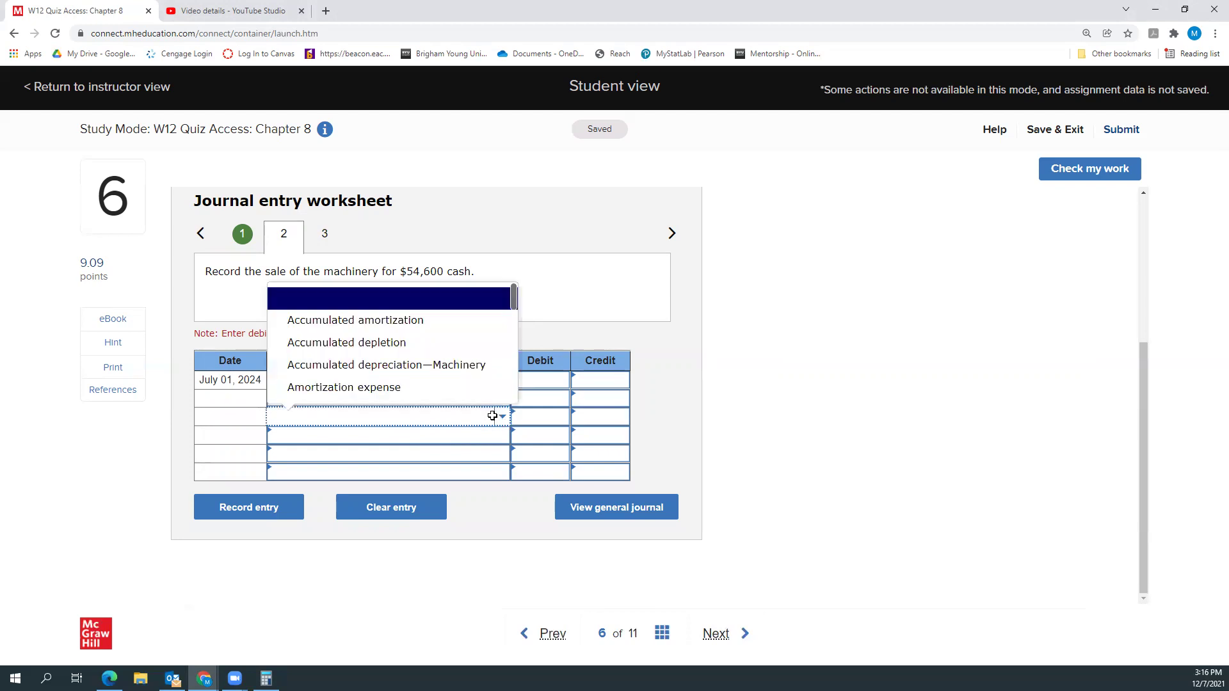
left_click(452, 435)
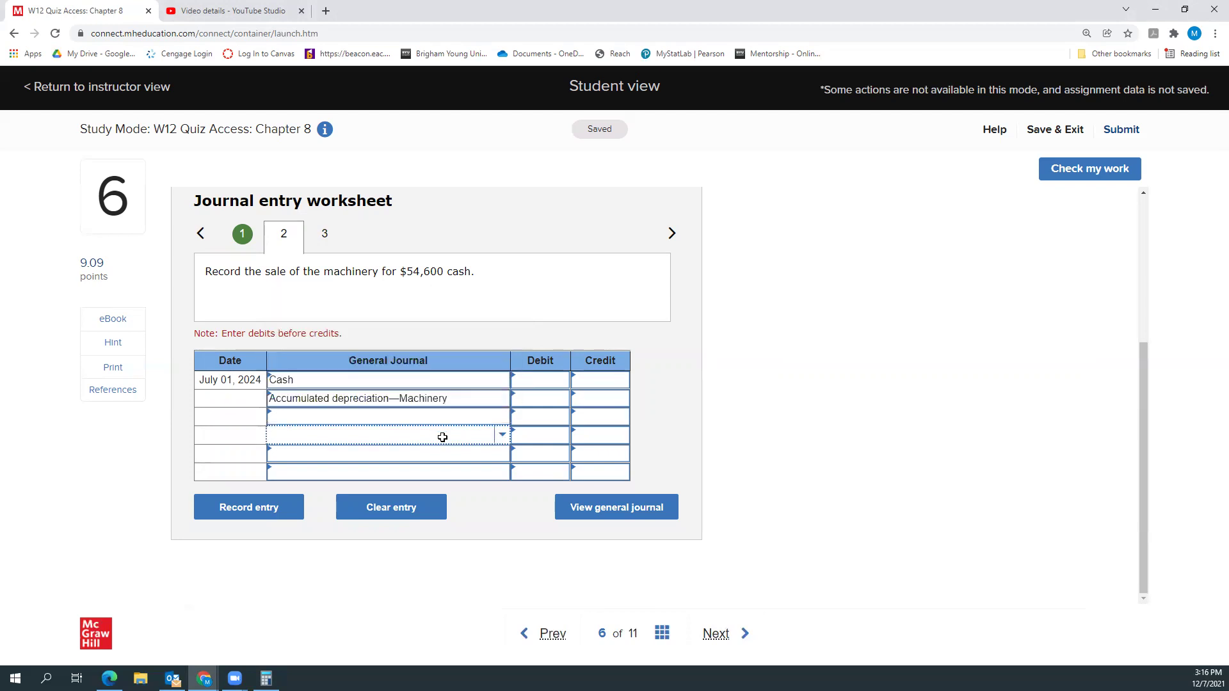
left_click(501, 438)
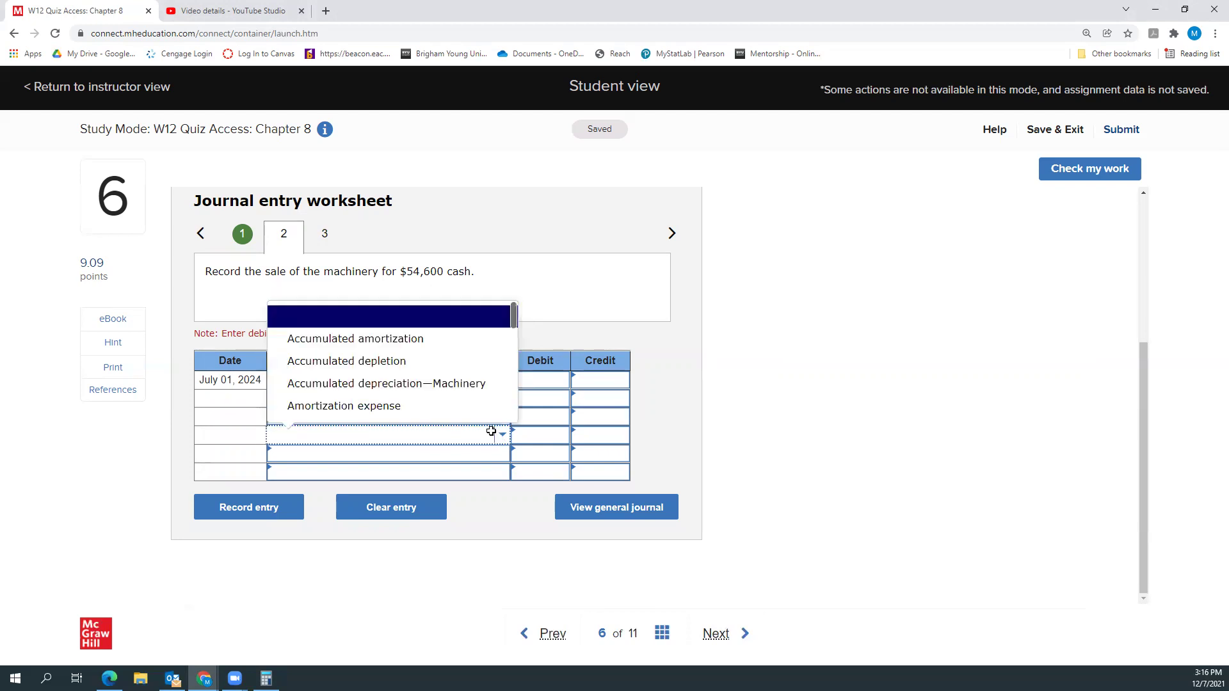
scroll(407, 380, "down", 4)
scroll(408, 380, "down", 3)
left_click(384, 351)
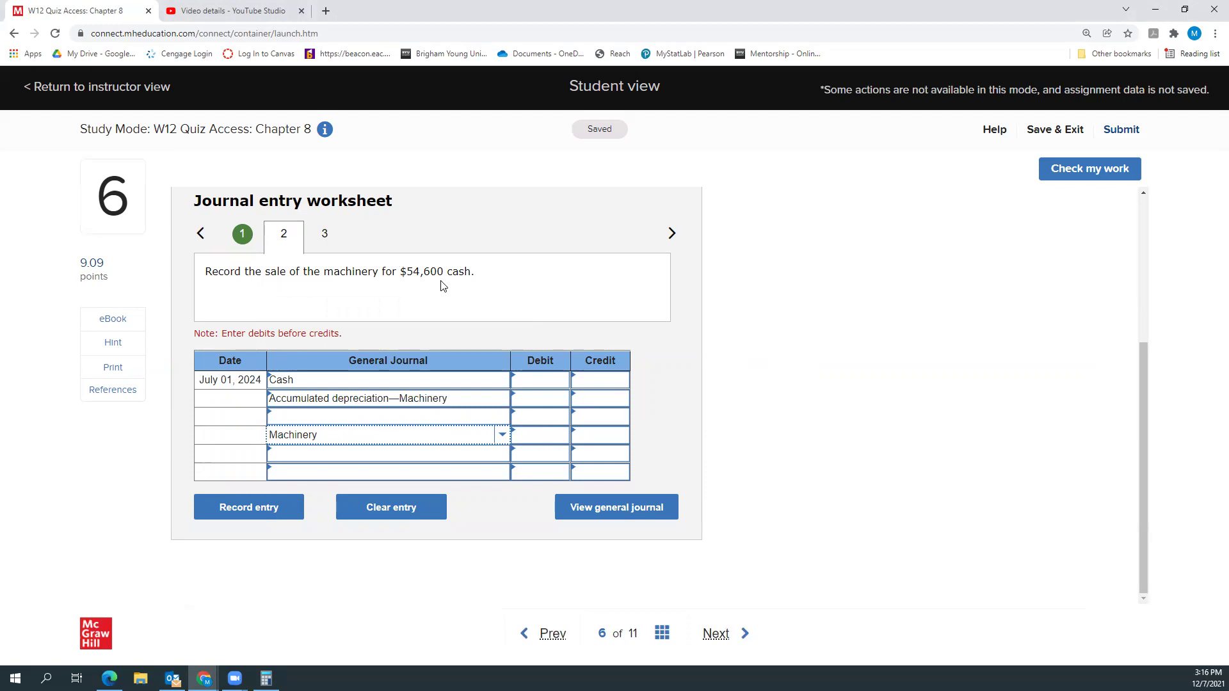
Debit Cash 54,600 and Accumulated depreciation—Machinery 61,425
left_click(537, 381)
type("54600")
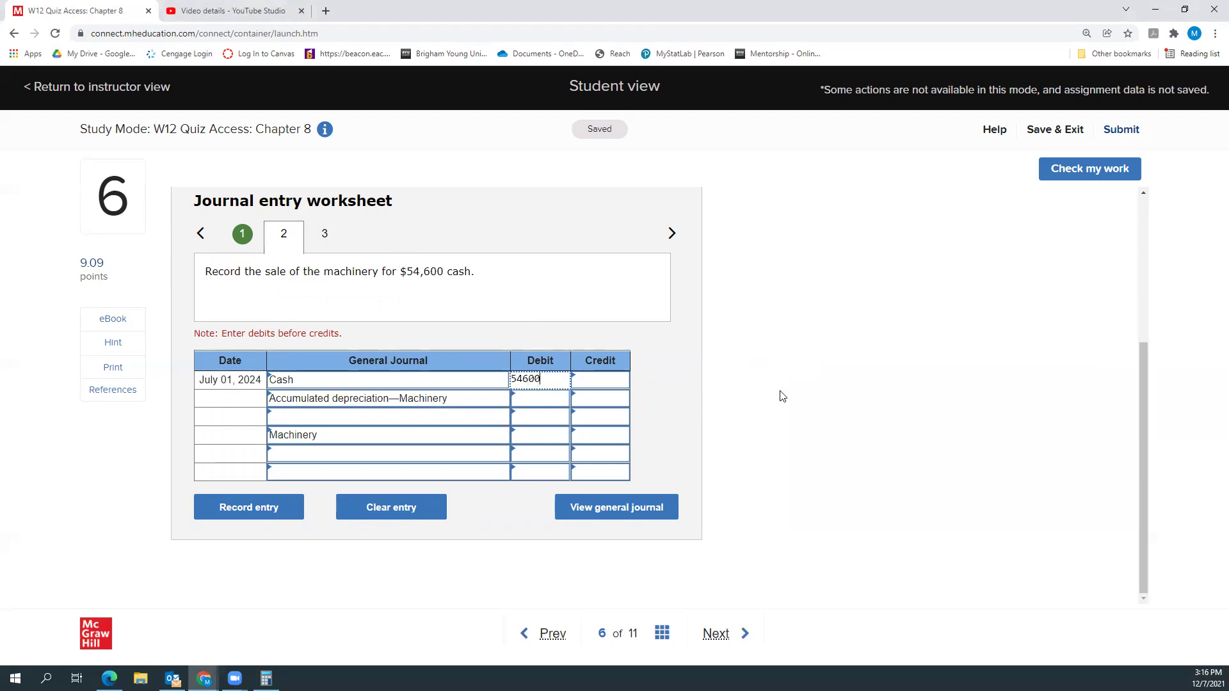
left_click(780, 396)
left_click(541, 399)
type("61425")
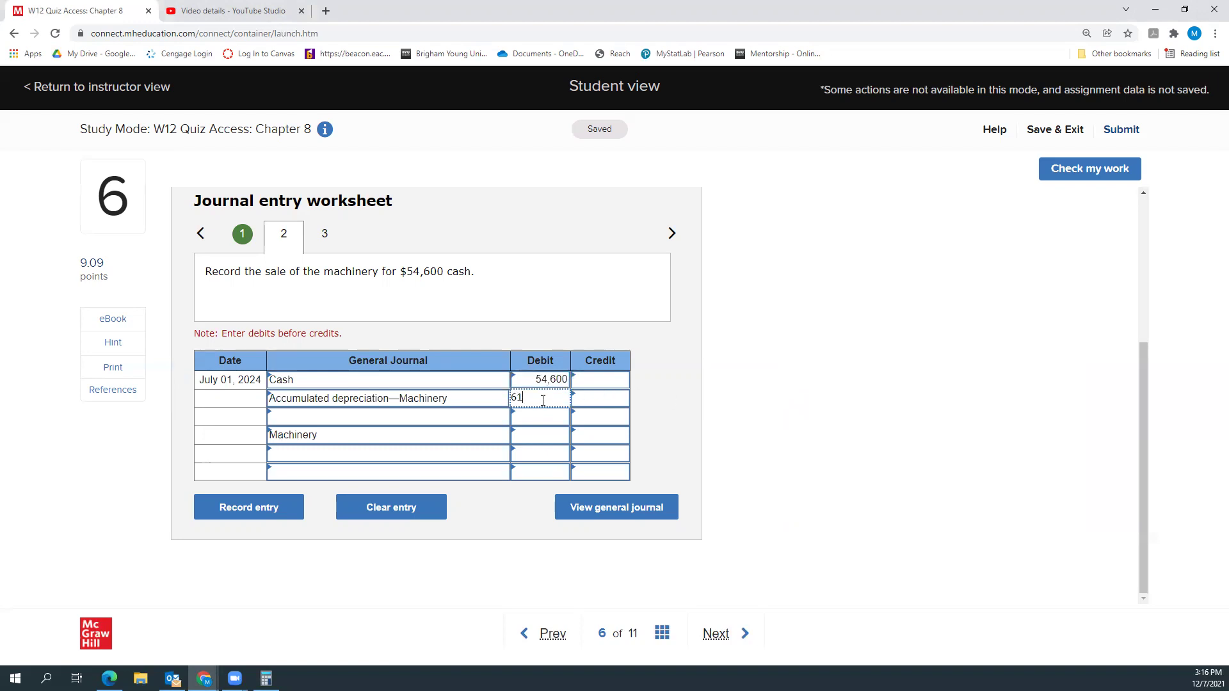
left_click(455, 433)
Credit Machinery 109,200 on the sale entry
left_click(594, 437)
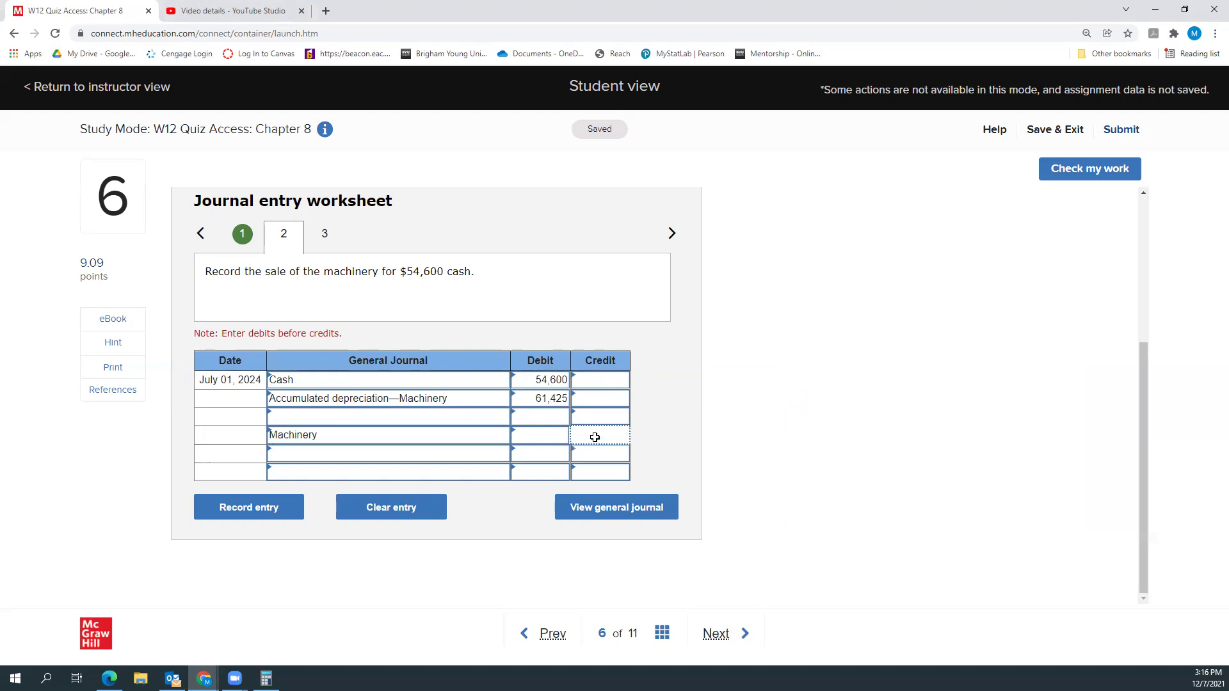
scroll(595, 437, "up", 4)
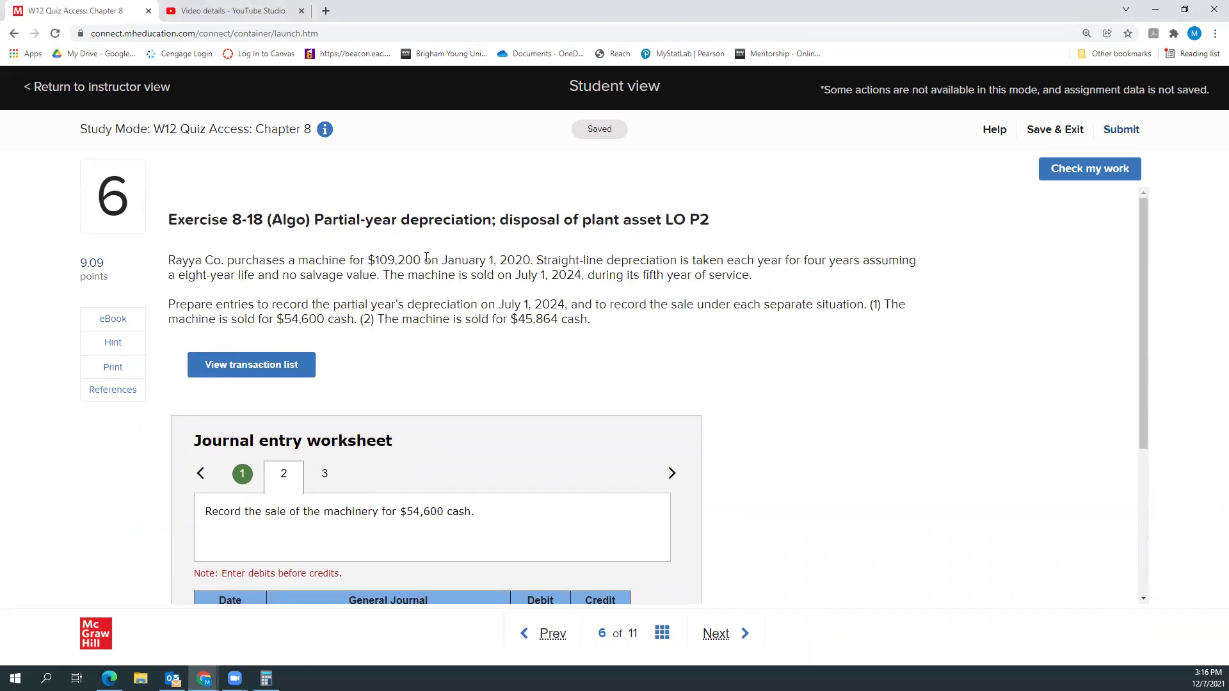
scroll(741, 334, "down", 1)
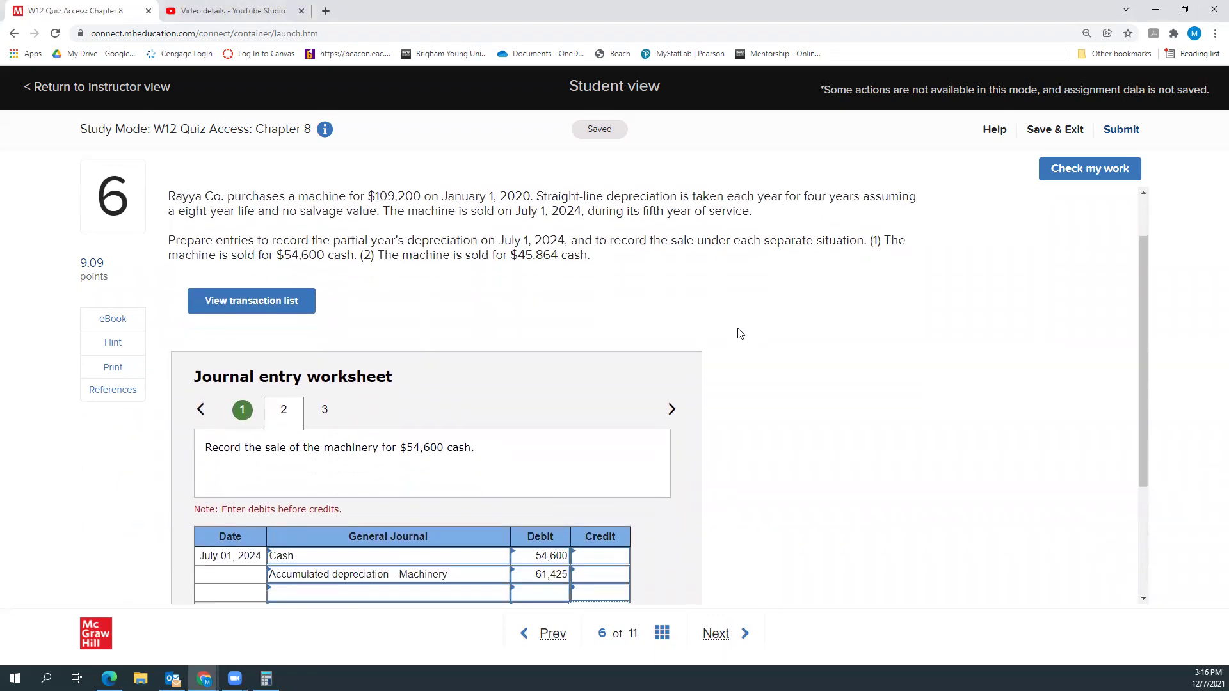
scroll(740, 333, "down", 3)
left_click(591, 436)
type("109200")
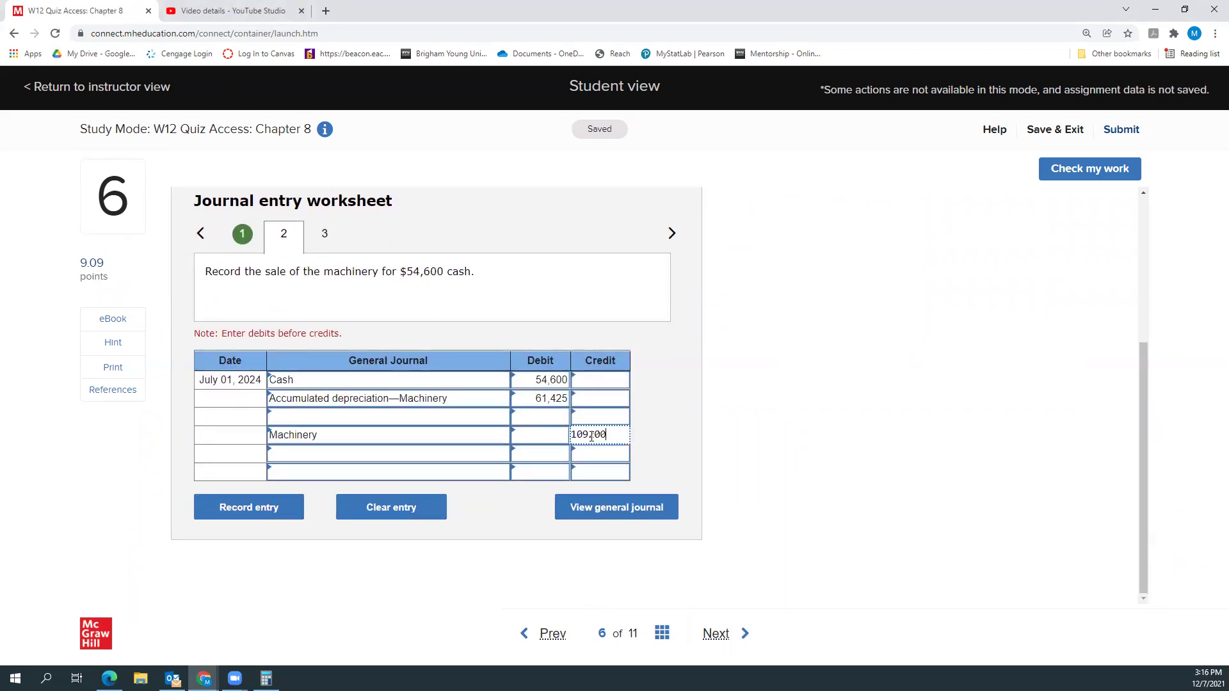
left_click(717, 435)
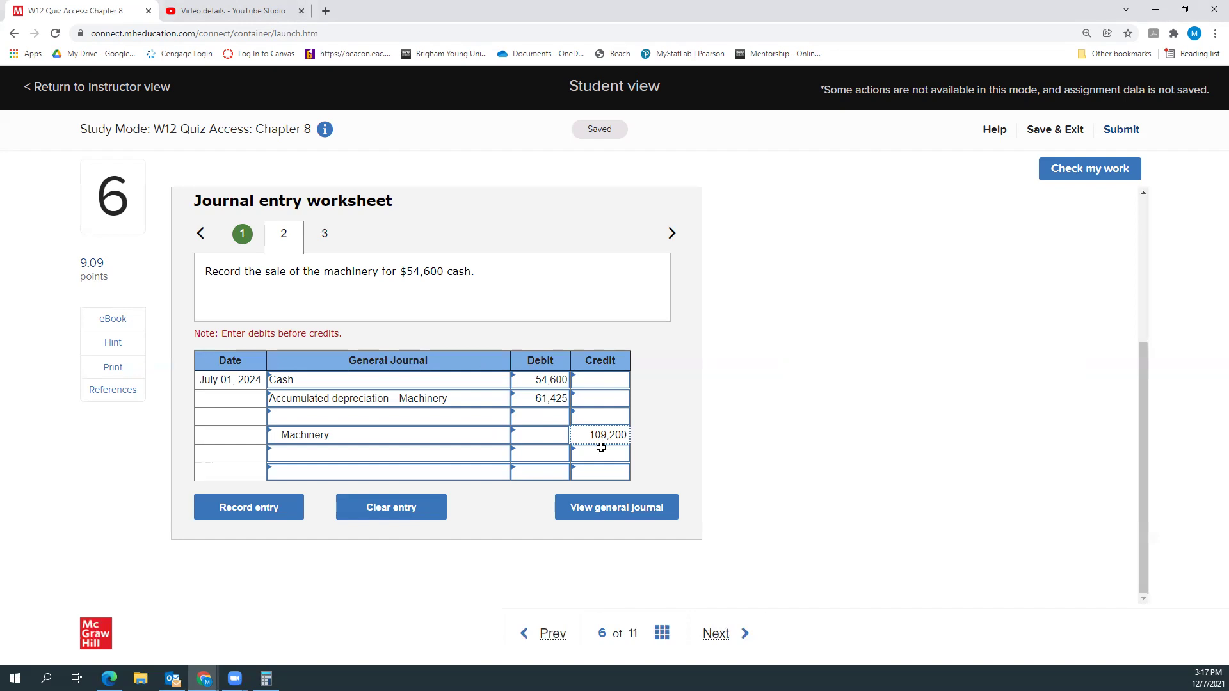
In Calculator, compute the gain: 54,600 + 61,425 − 109,200 = 6,825
left_click(266, 678)
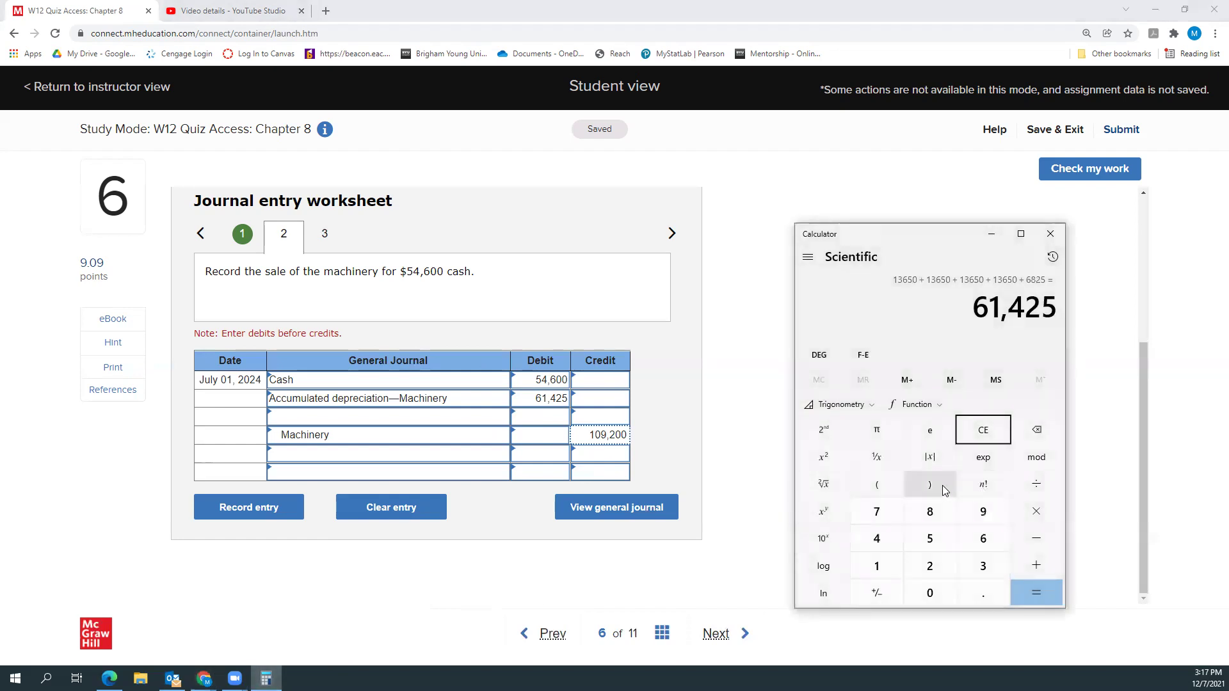
type("5460")
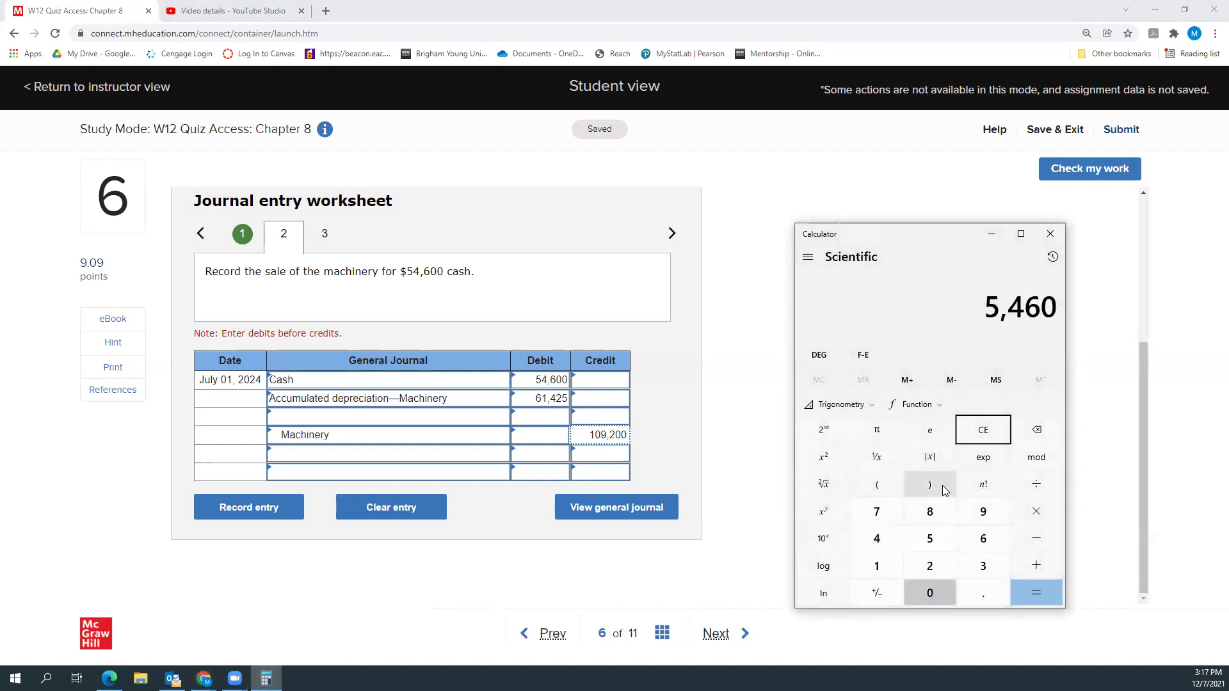
type("0 + 6")
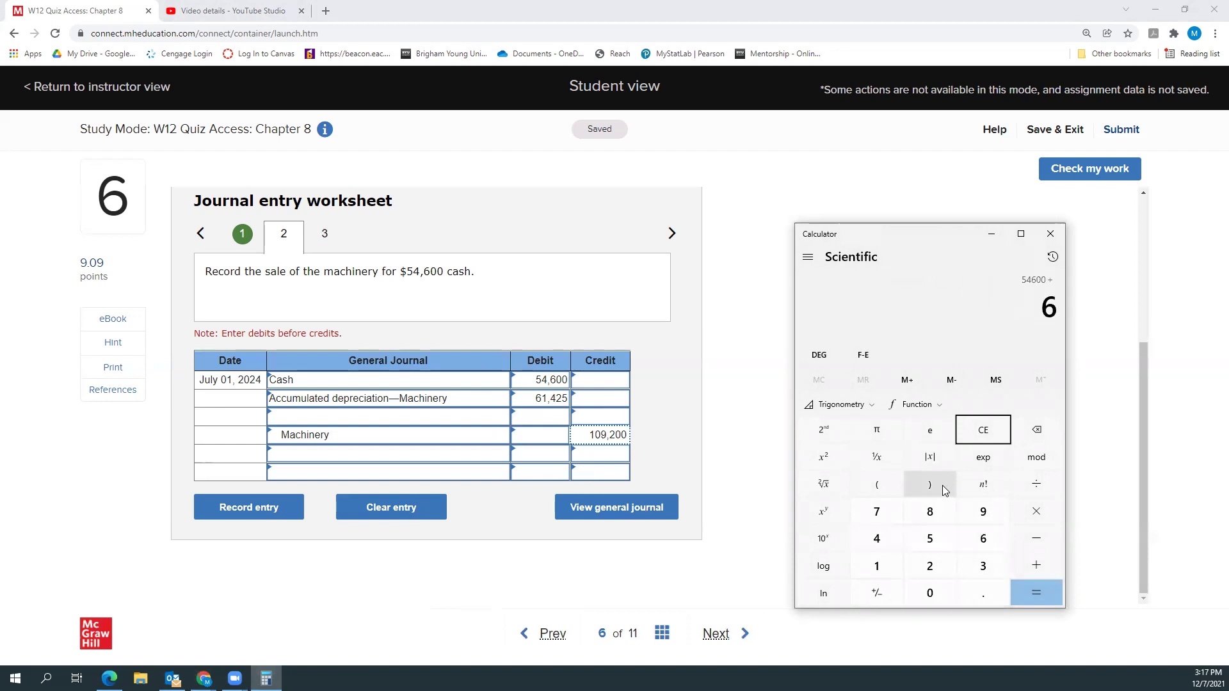
type("12 -")
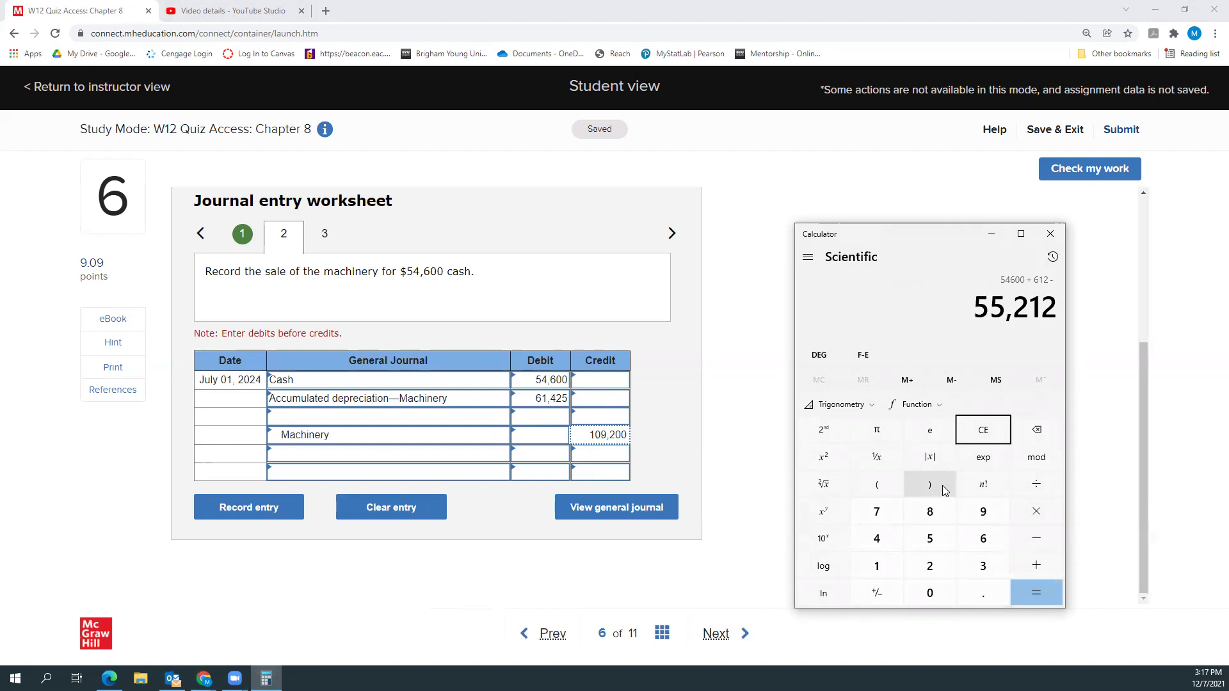
left_click(986, 438)
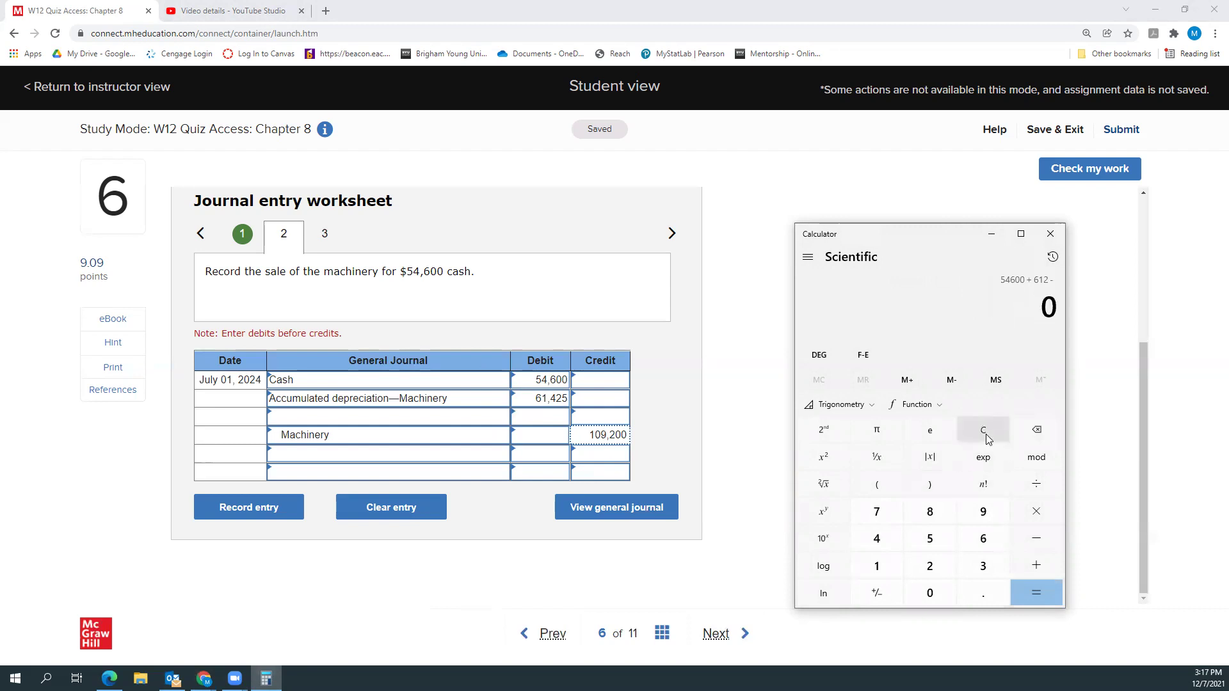
left_click(986, 438)
type("54600 + ")
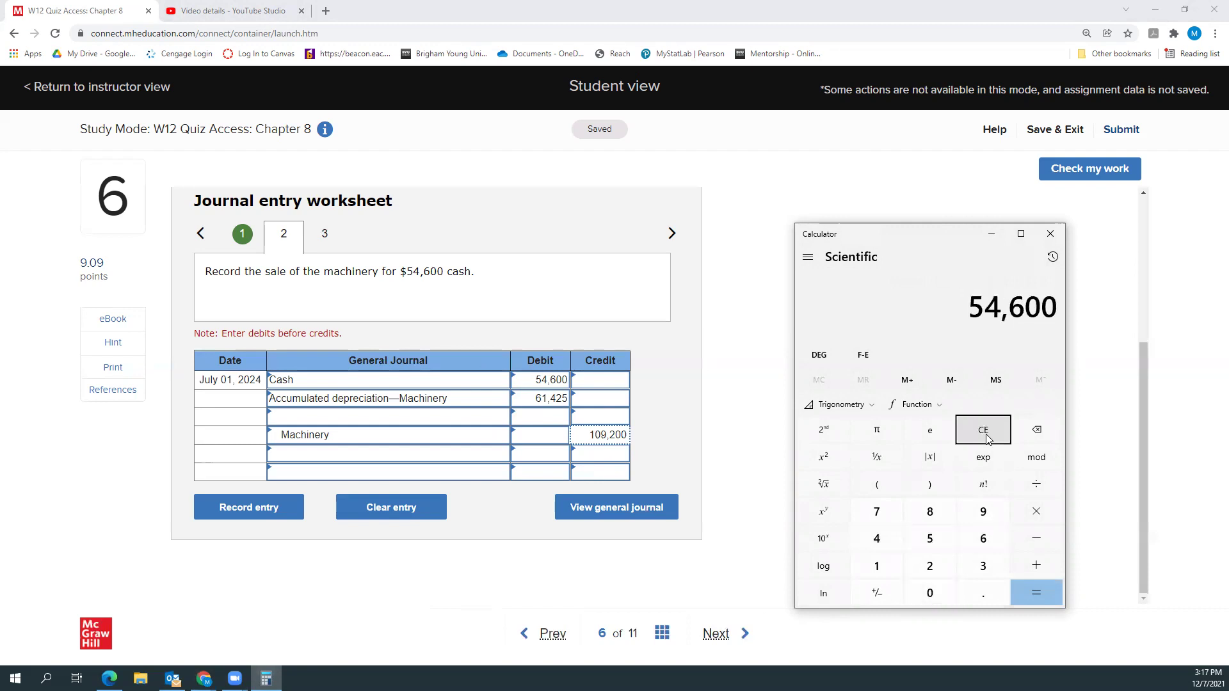
type("61425 =")
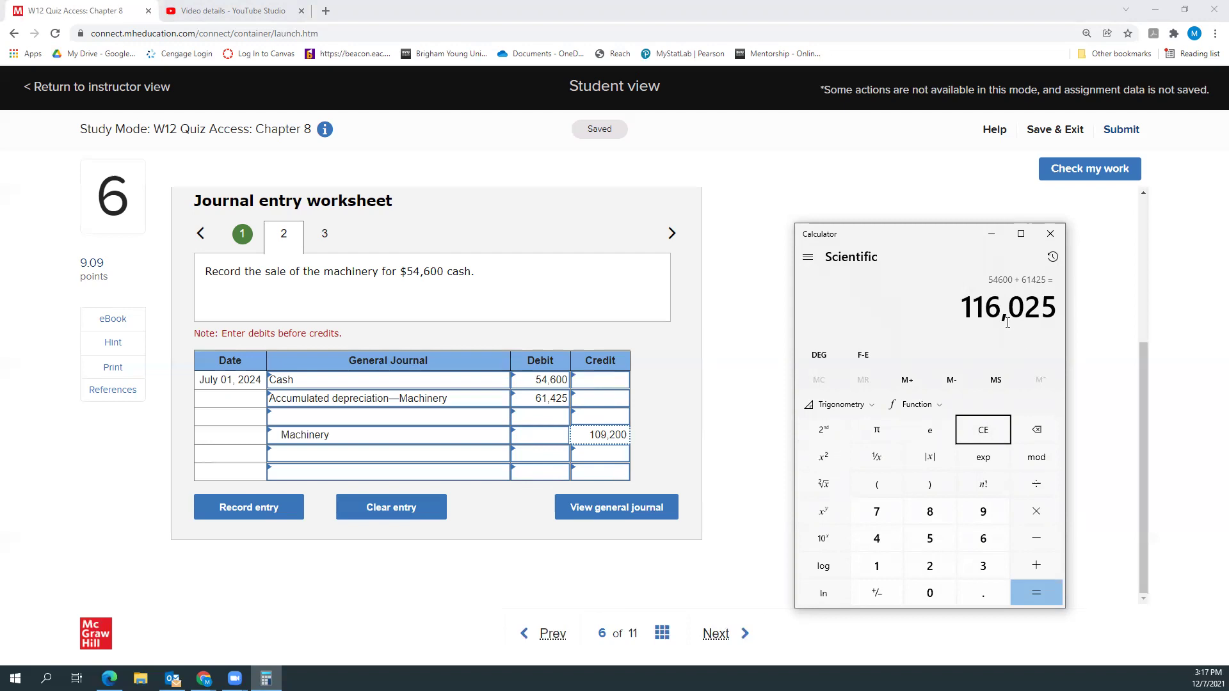
key("minus")
type("19")
key("BackSpace")
type("09,200")
key("Return")
left_click(613, 417)
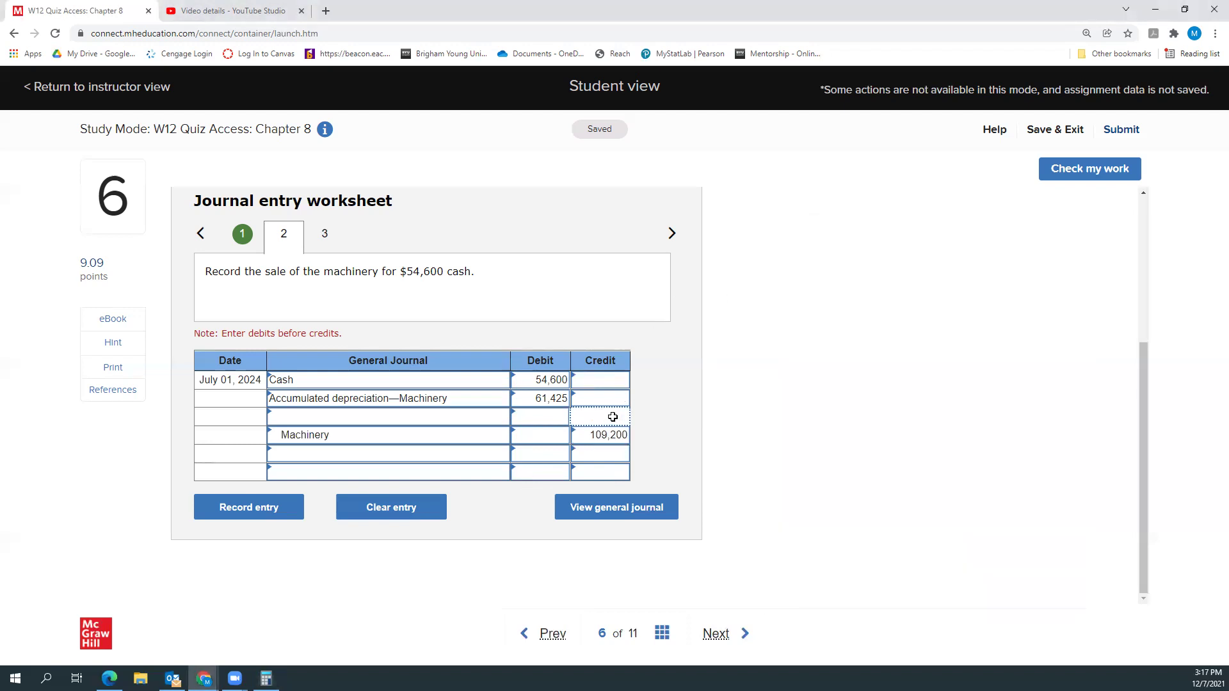
Credit 6,825 on the third line and assign it to Gain on sale of machinery
type("6825")
left_click(423, 418)
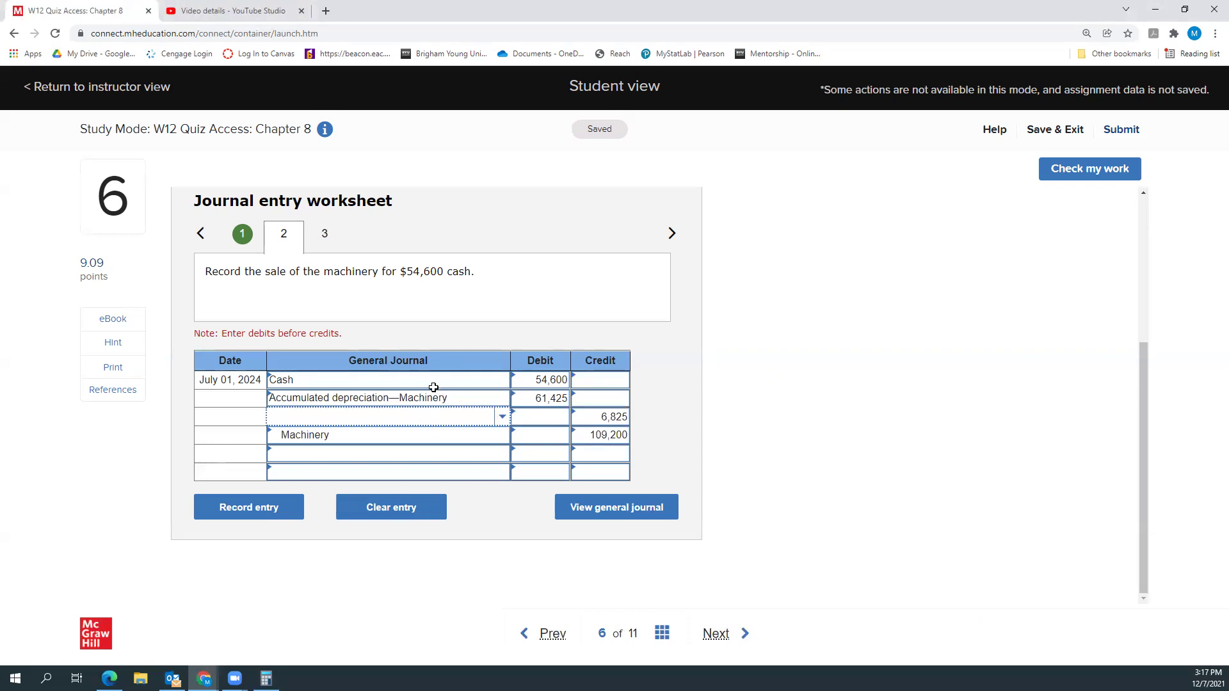
left_click(502, 416)
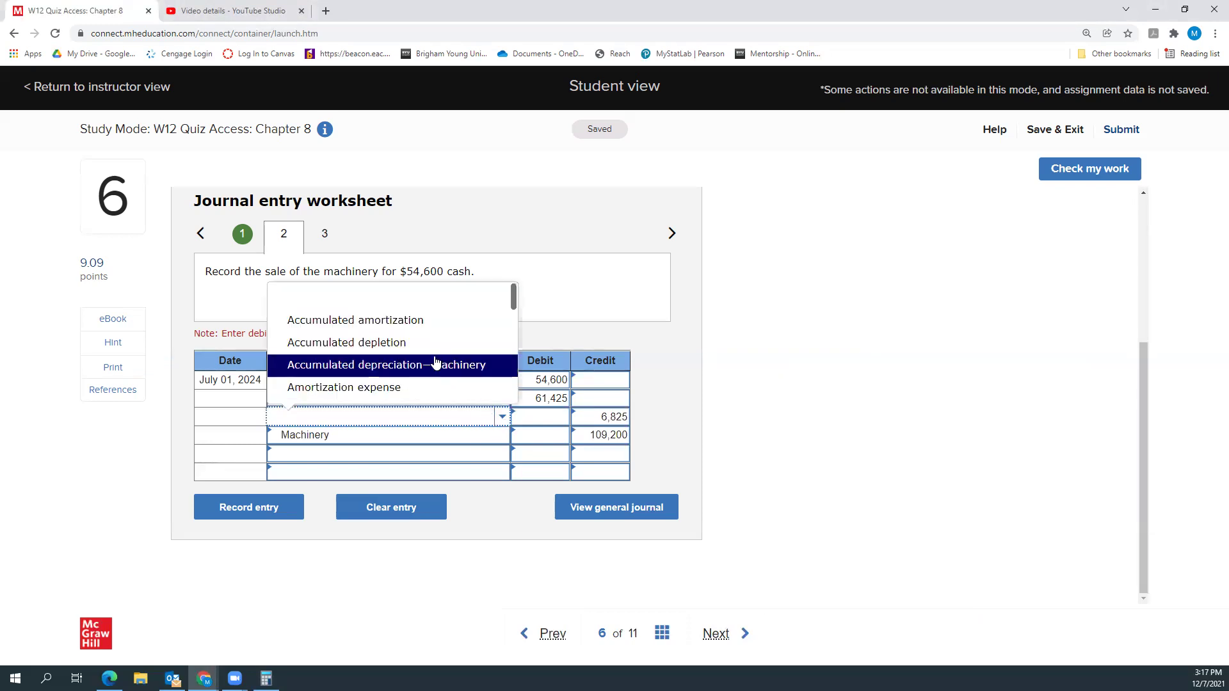
scroll(435, 363, "down", 3)
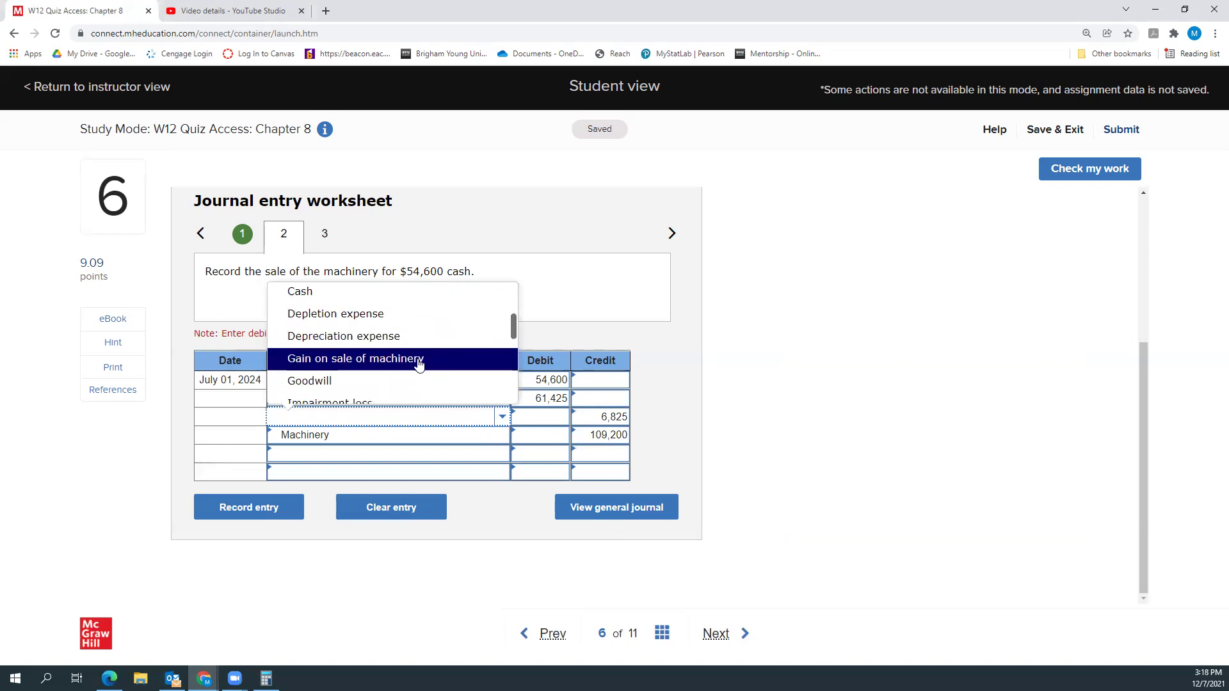
left_click(417, 365)
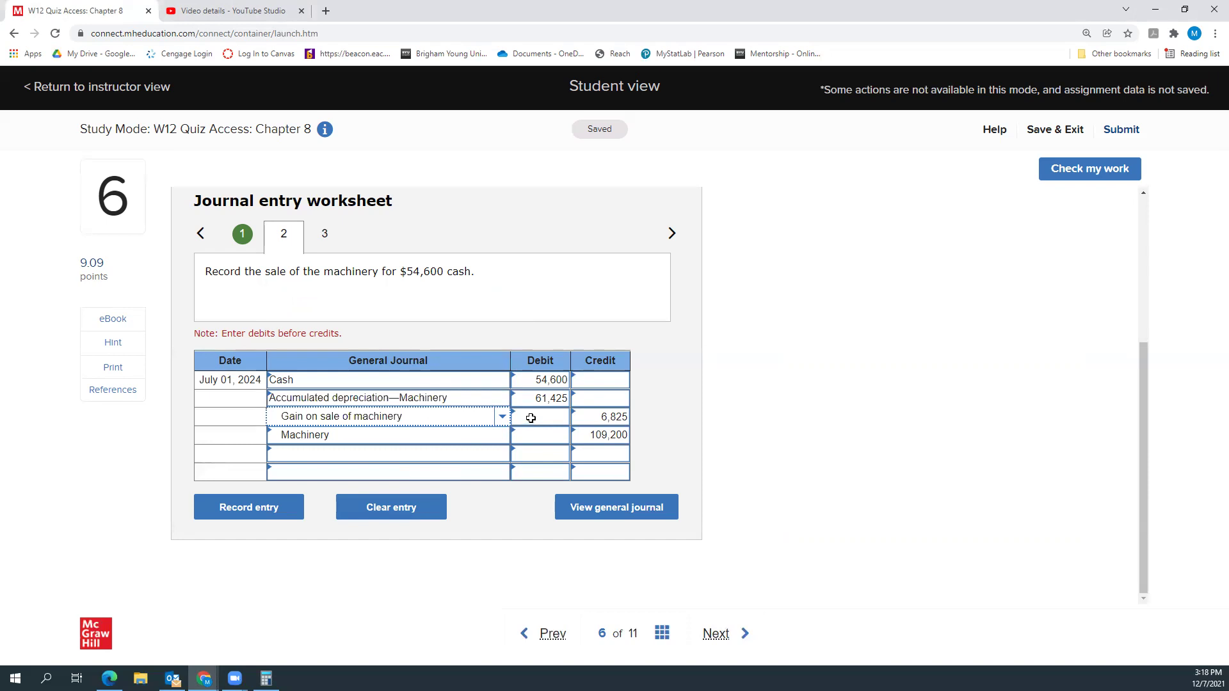
Grade the July 1 entries, then reopen the journal entry worksheet at entry 1
left_click(1080, 171)
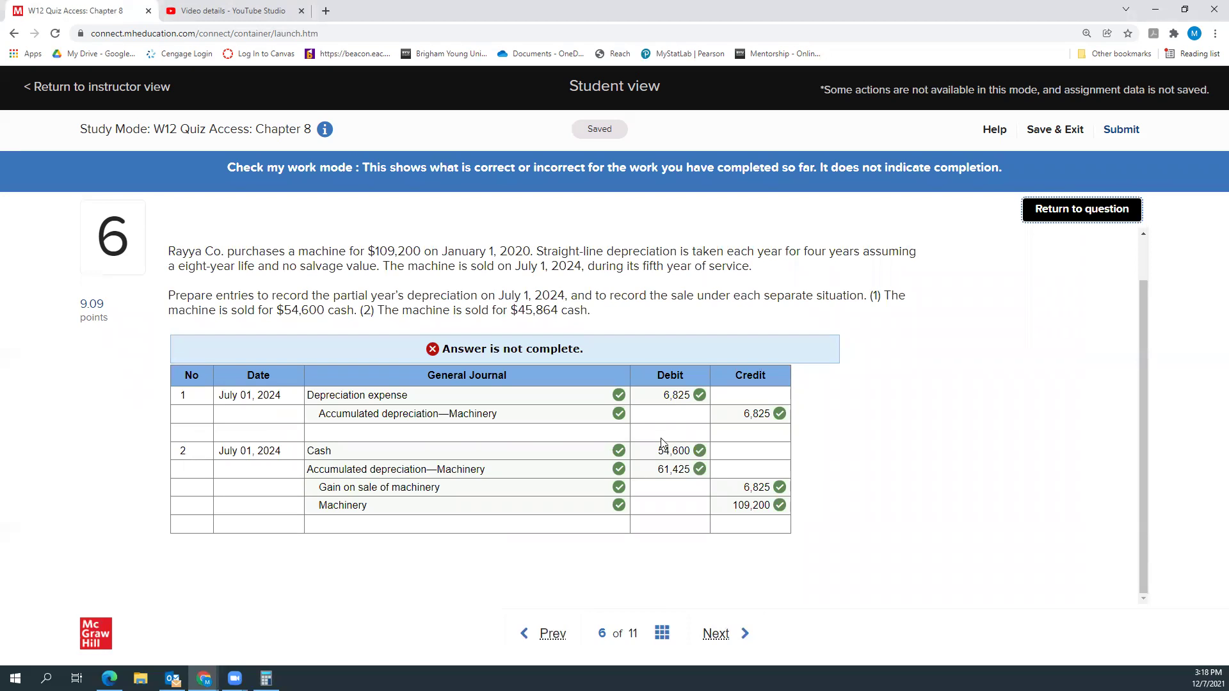
left_click(1032, 217)
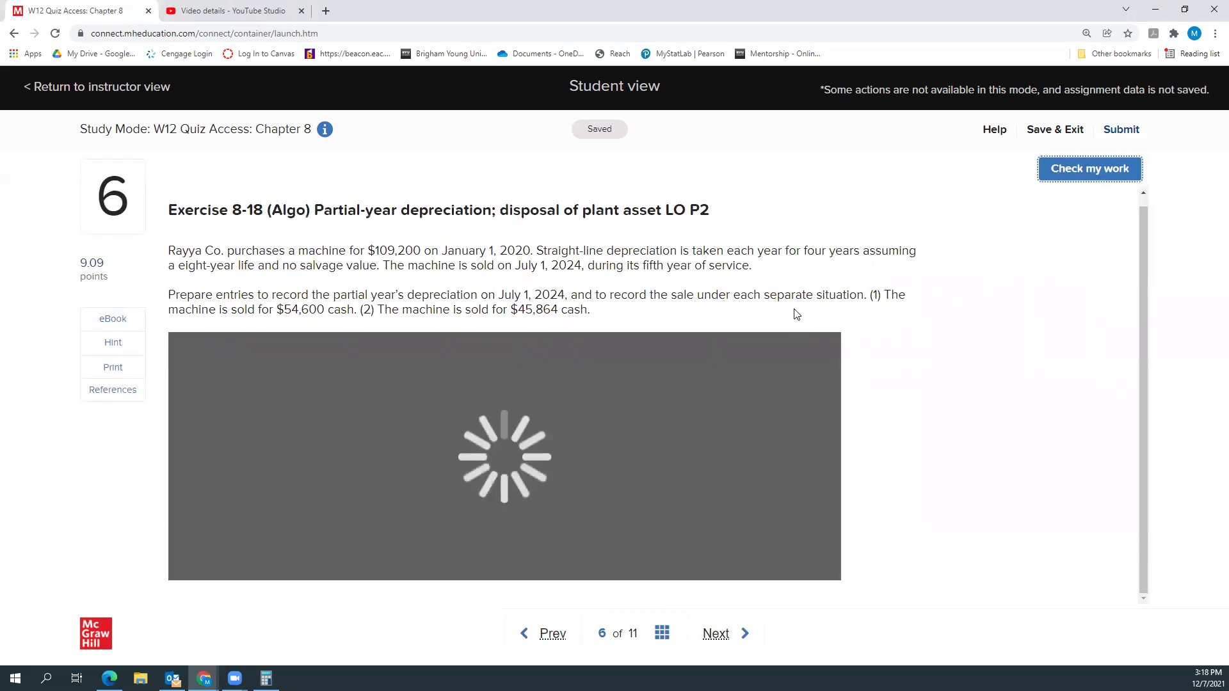
scroll(501, 340, "down", 2)
scroll(448, 340, "up", 2)
left_click(389, 359)
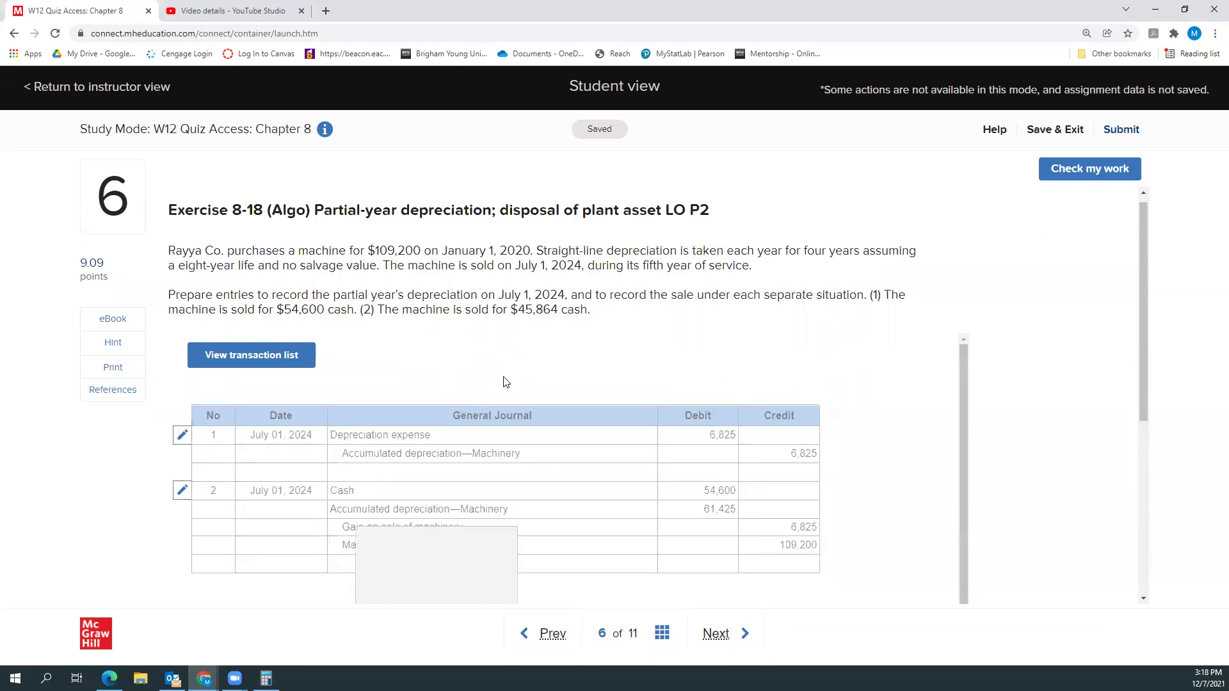
scroll(532, 417, "down", 3)
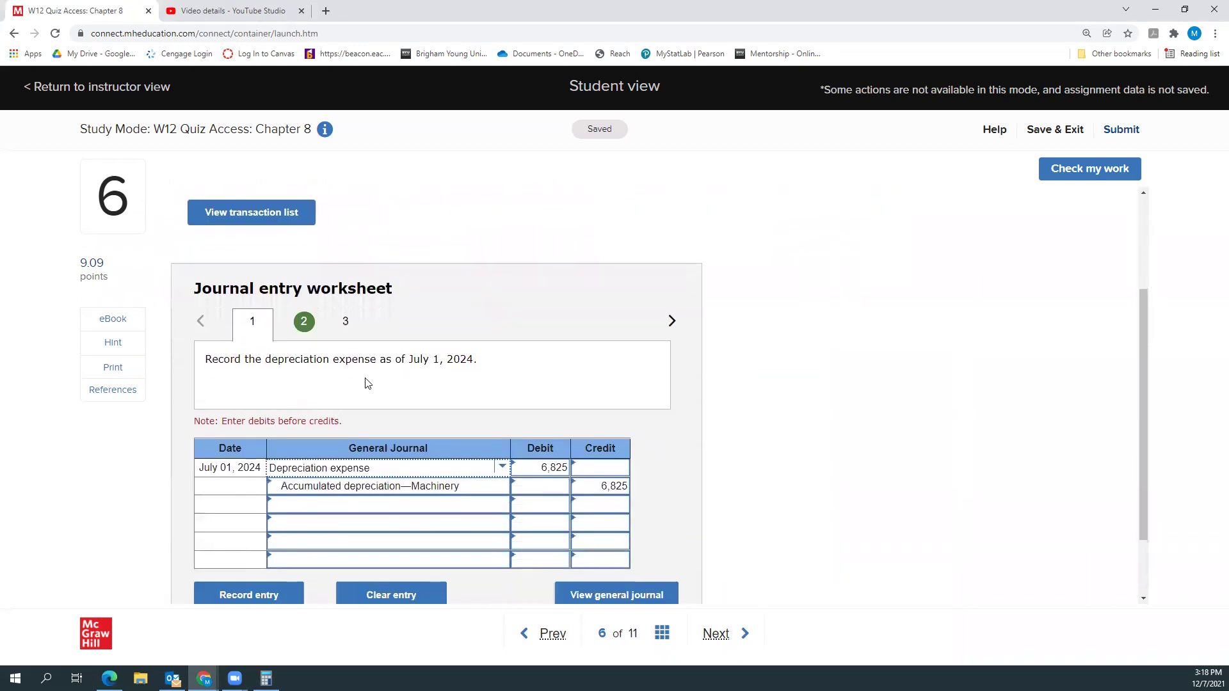
Move to journal entry 3 for the $45,864 sale and set row 1's account to Cash
left_click(304, 258)
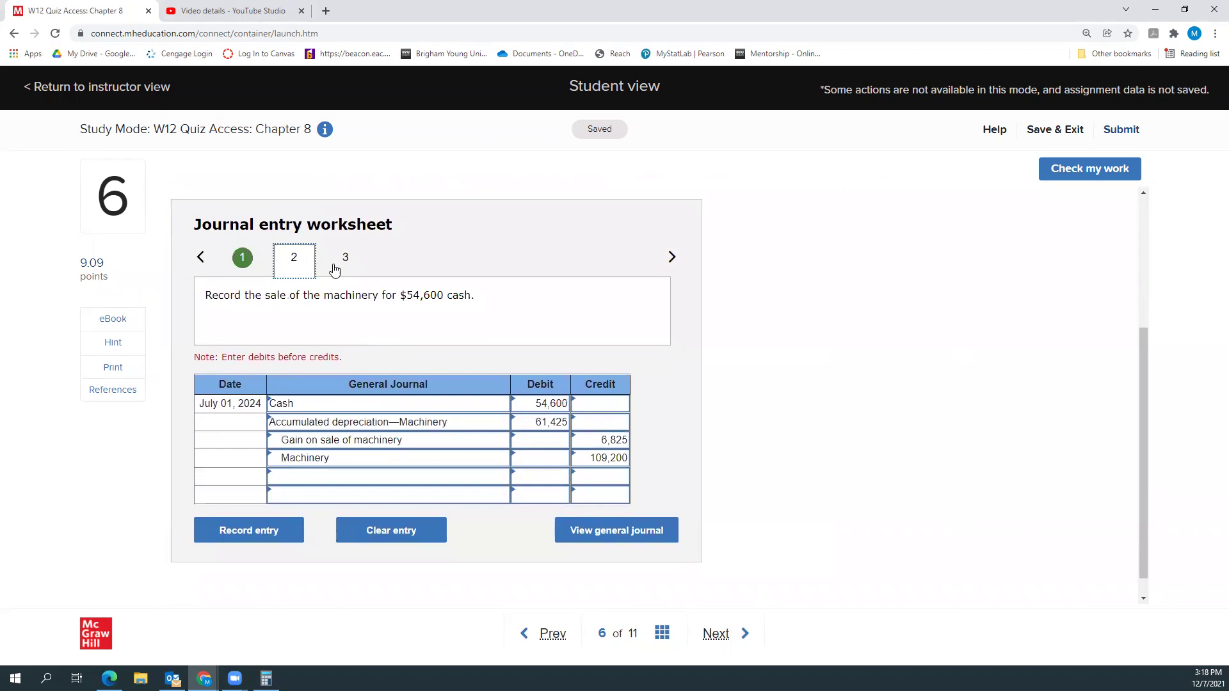
left_click(343, 261)
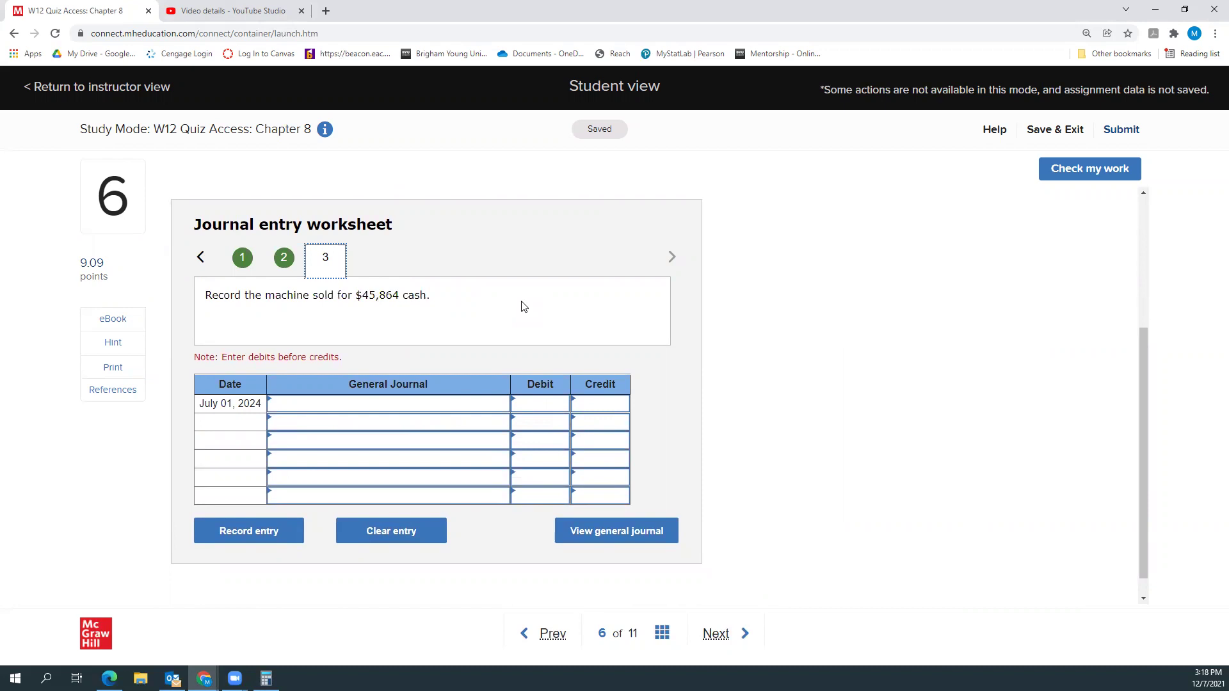
left_click(395, 403)
left_click(500, 403)
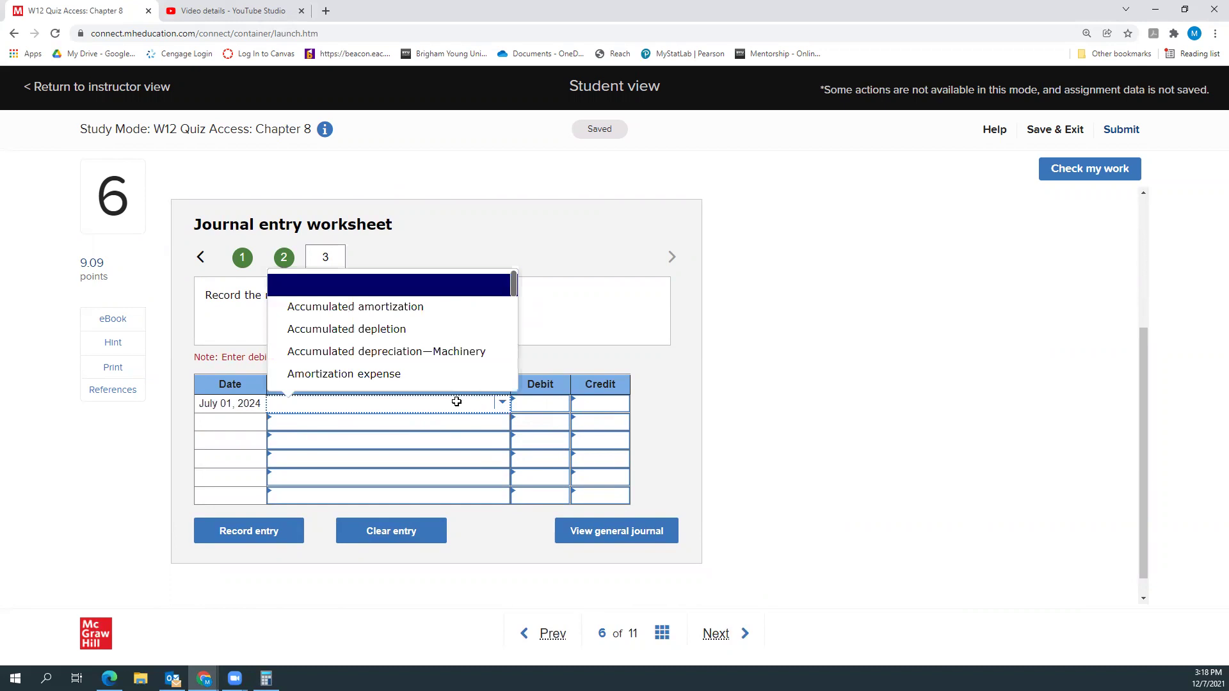
scroll(371, 348, "down", 3)
left_click(322, 277)
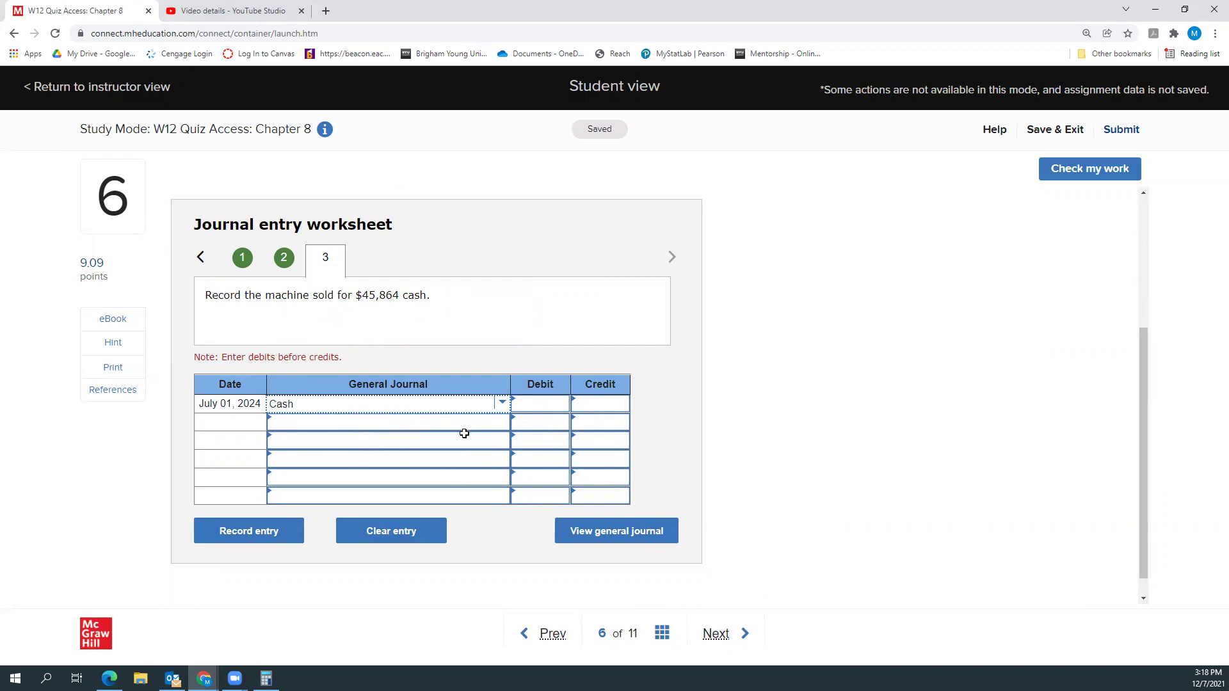
Set row 2's account to Accumulated depreciation—Machinery and row 4's account to Machinery
left_click(332, 425)
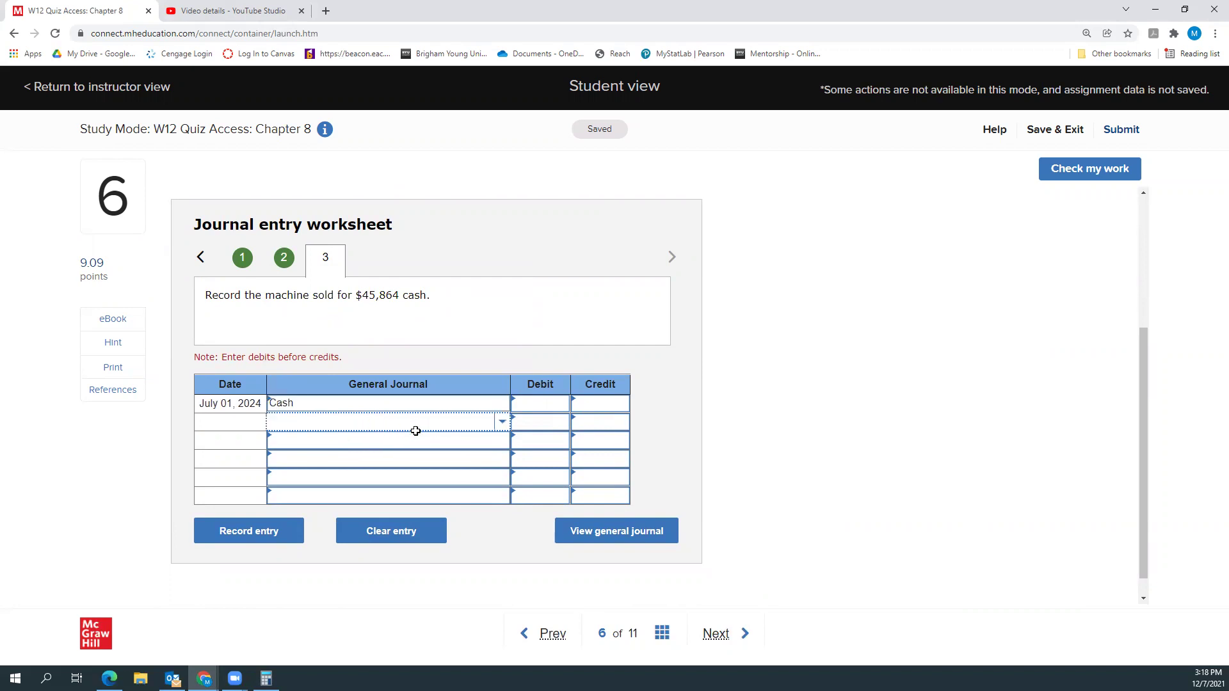
left_click(501, 425)
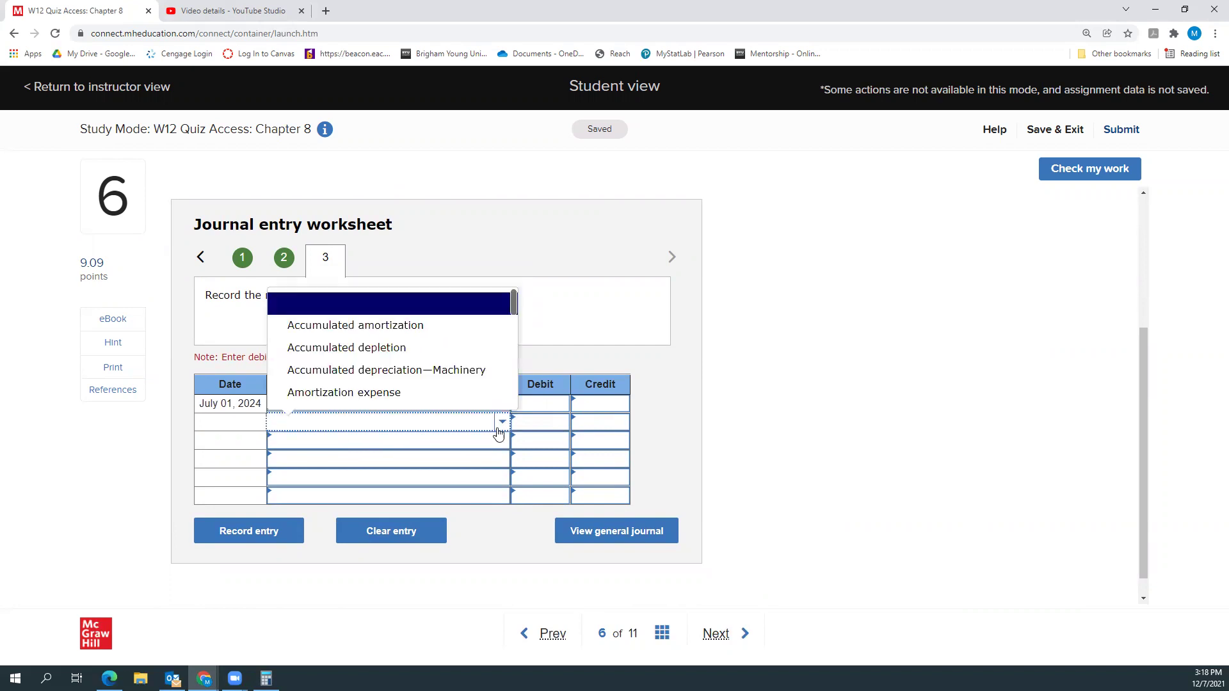
left_click(329, 382)
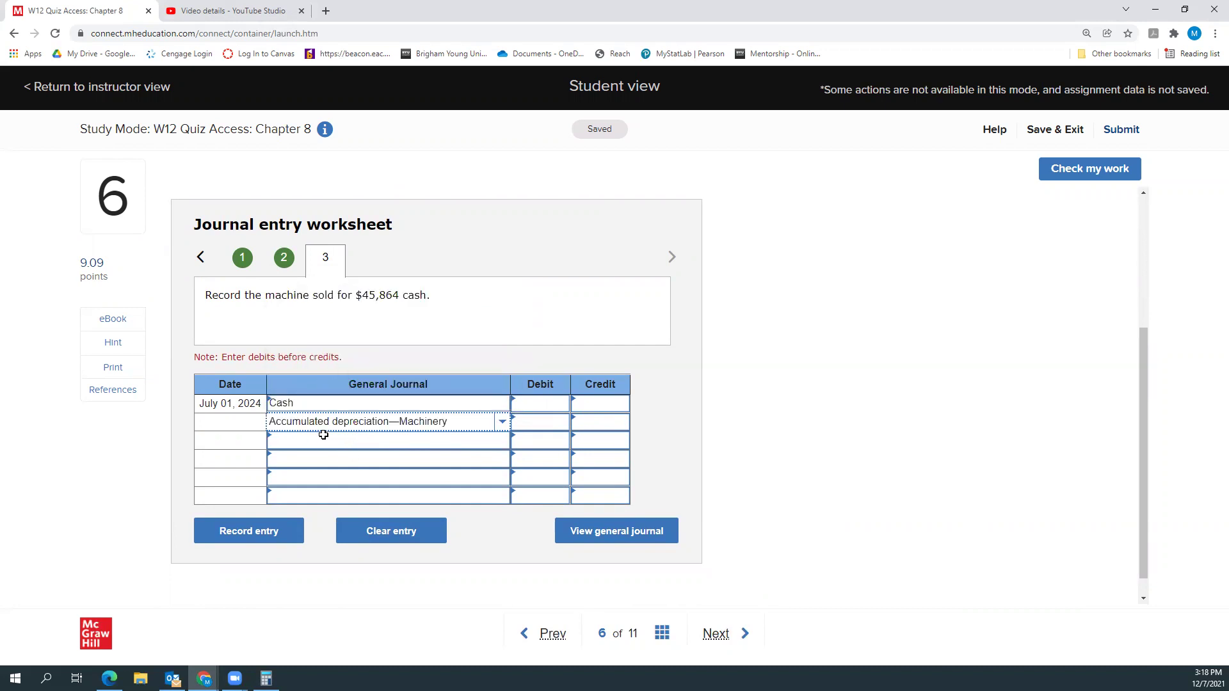
left_click(449, 459)
left_click(503, 459)
scroll(420, 422, "down", 5)
scroll(416, 420, "down", 3)
left_click(371, 375)
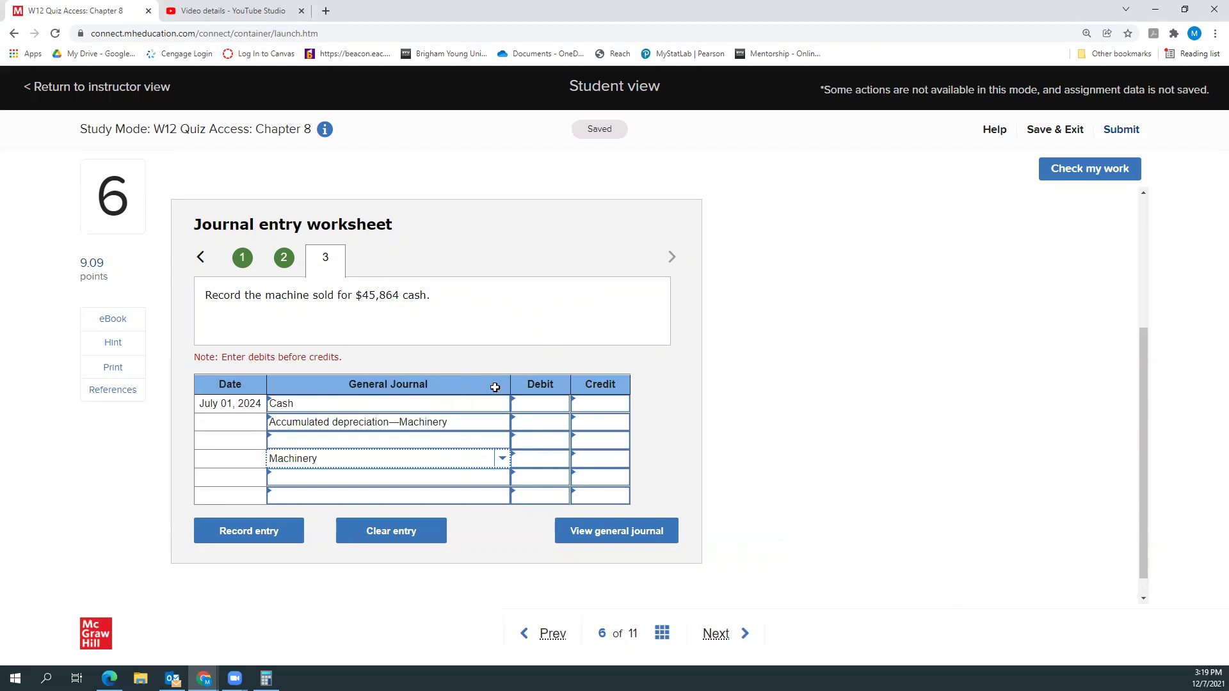
Enter debits of 45,864 for Cash and 61,425 for Accumulated depreciation, and a Machinery credit of 109,200
left_click(527, 403)
type("45864")
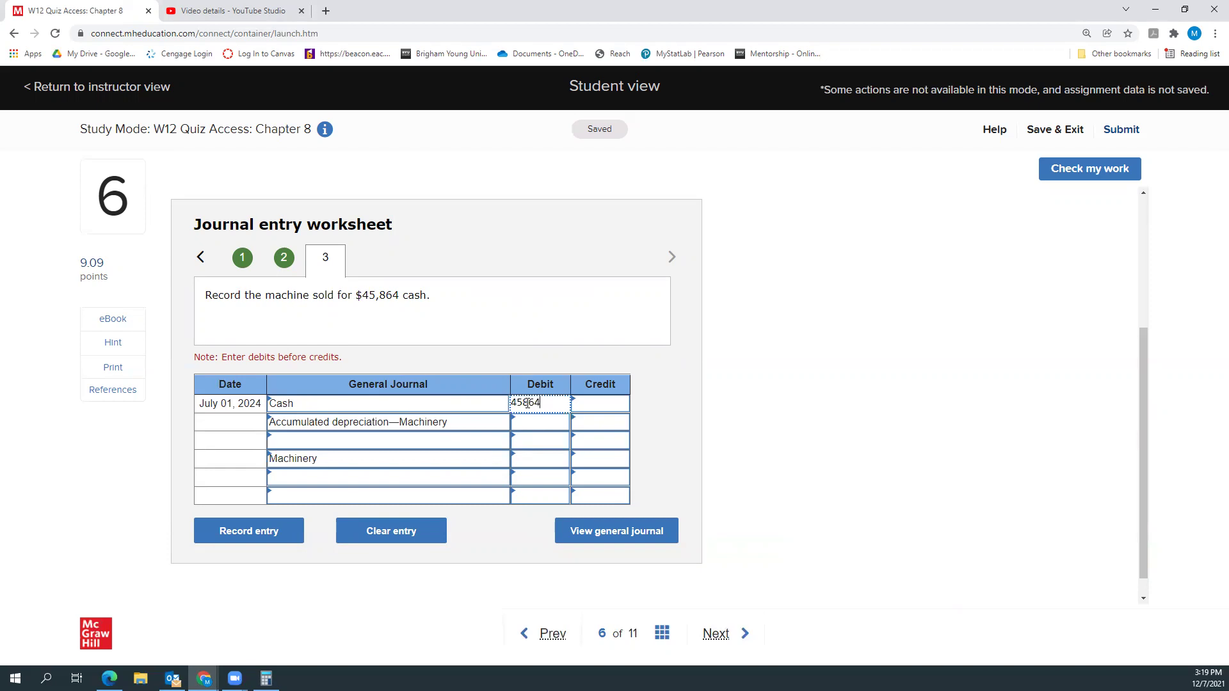
left_click(536, 423)
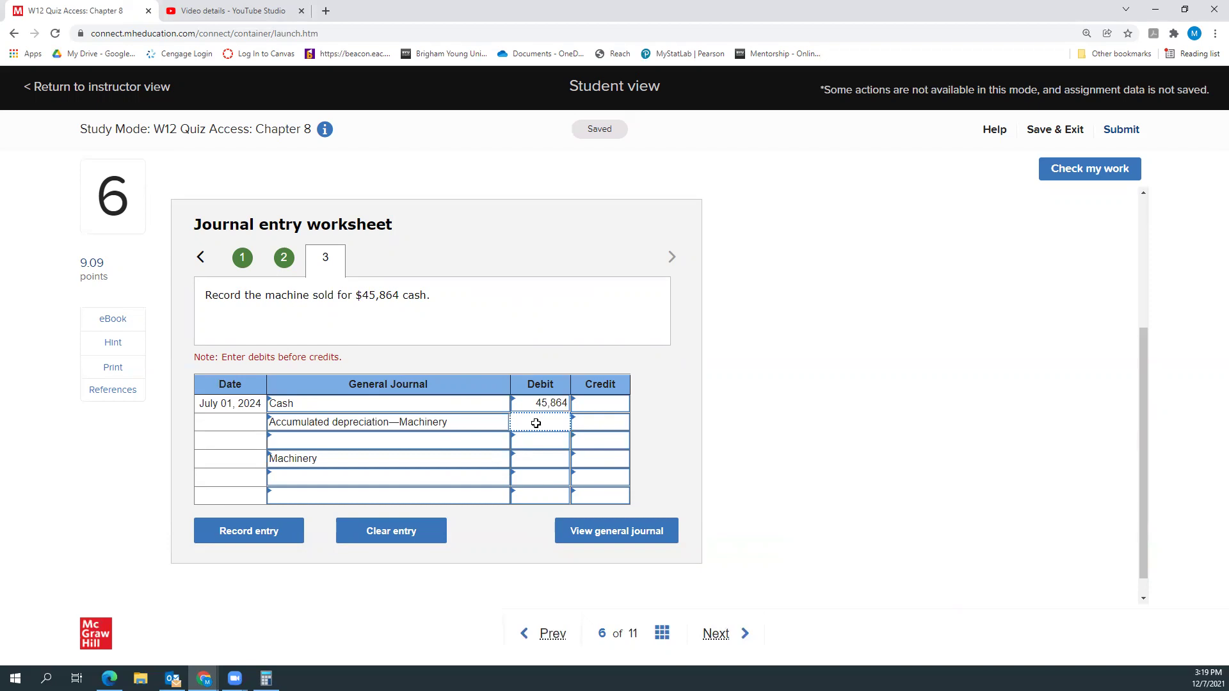
type("6")
type("1425")
left_click(596, 458)
scroll(494, 421, "up", 3)
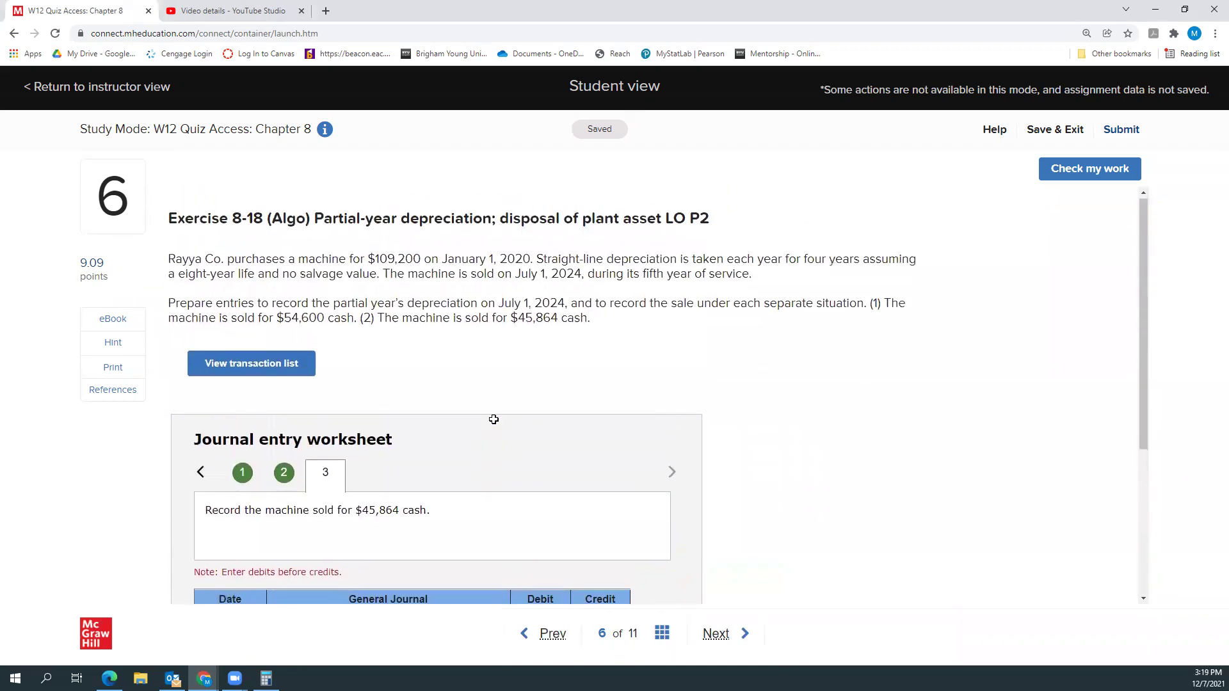
scroll(382, 261, "down", 3)
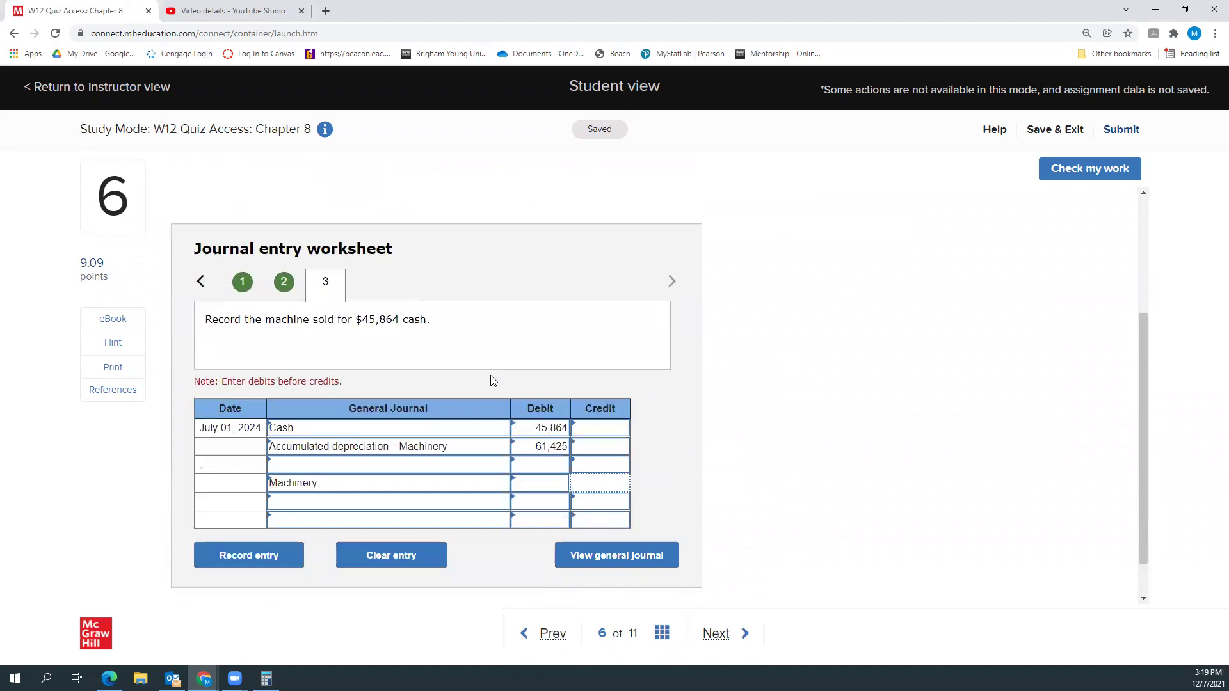
type("109200")
left_click(655, 422)
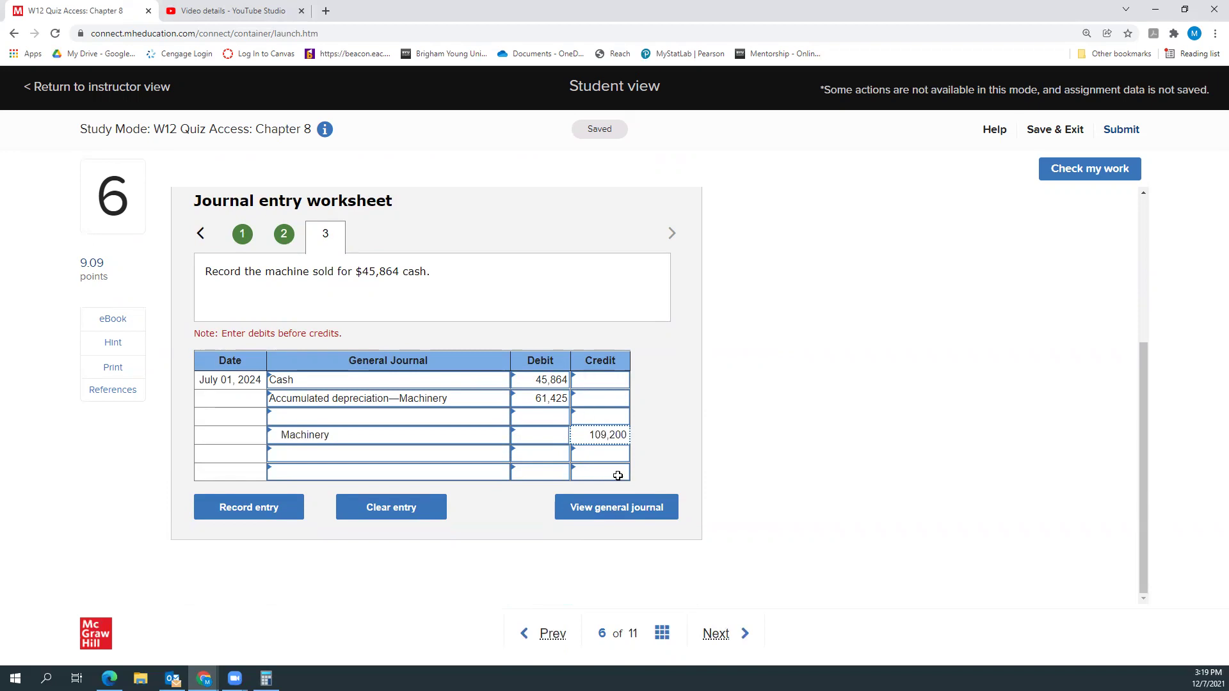
In Calculator, total 45,864 + 61,425 = 107,289, negate it and add 109,200 to get 1,911
key("alt+Tab")
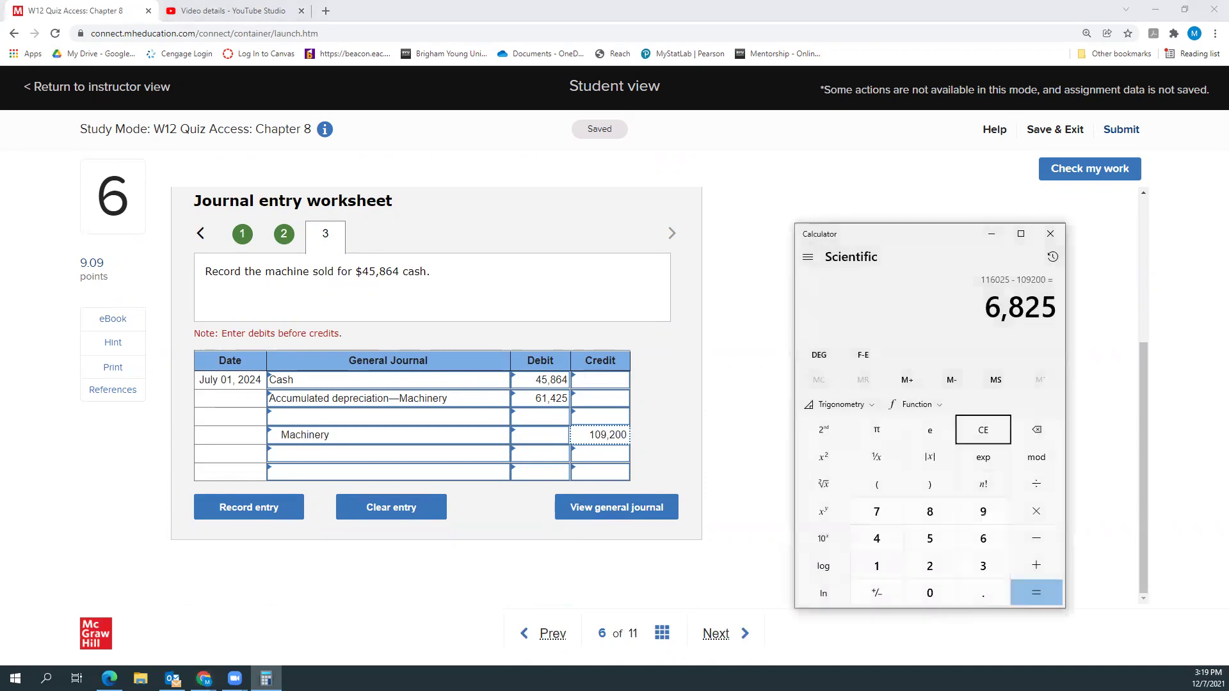
type("4")
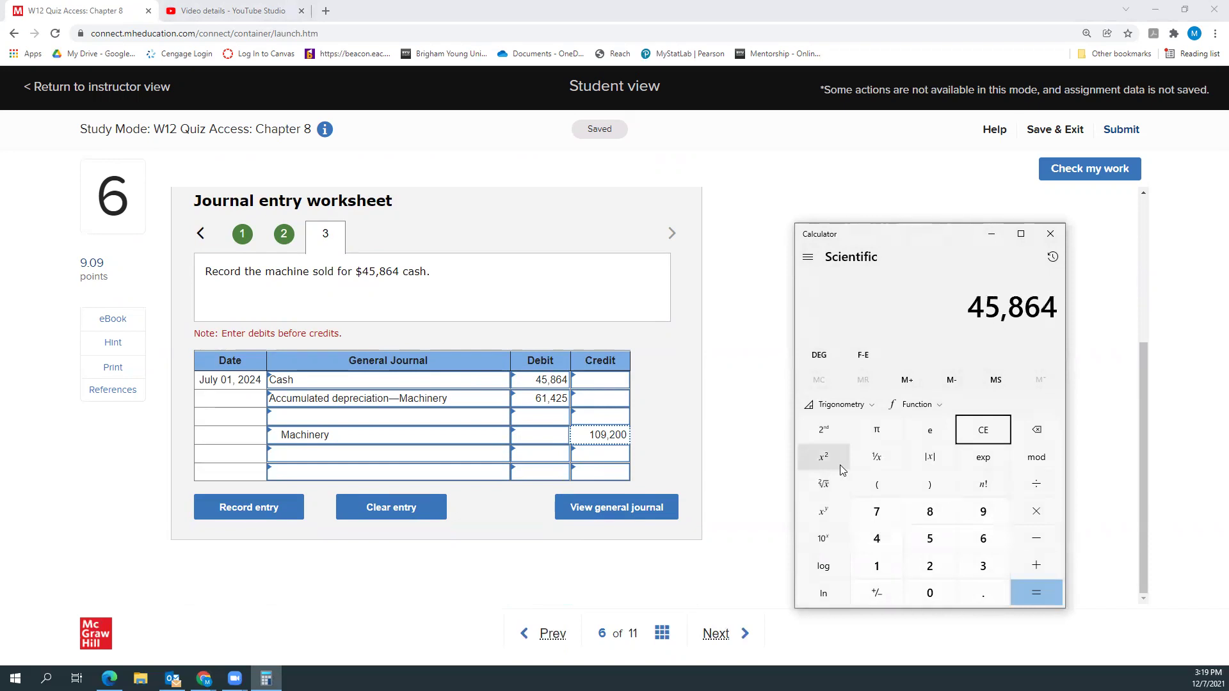
type("5864 + 61,425")
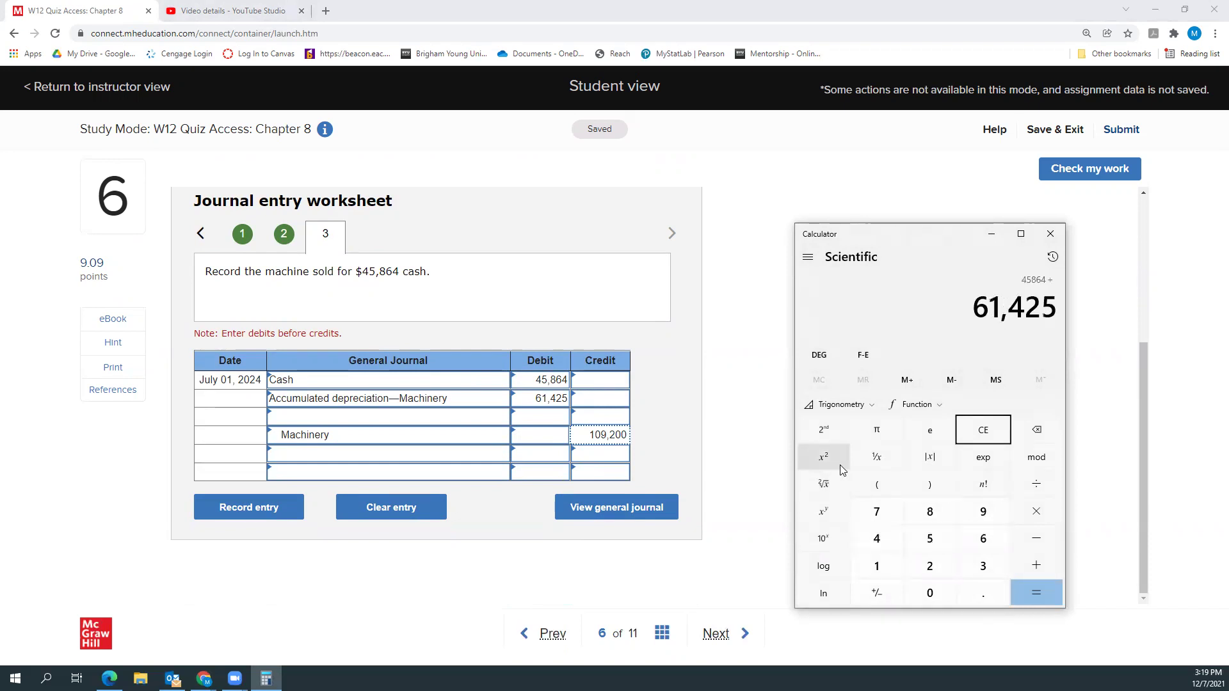
key("Return")
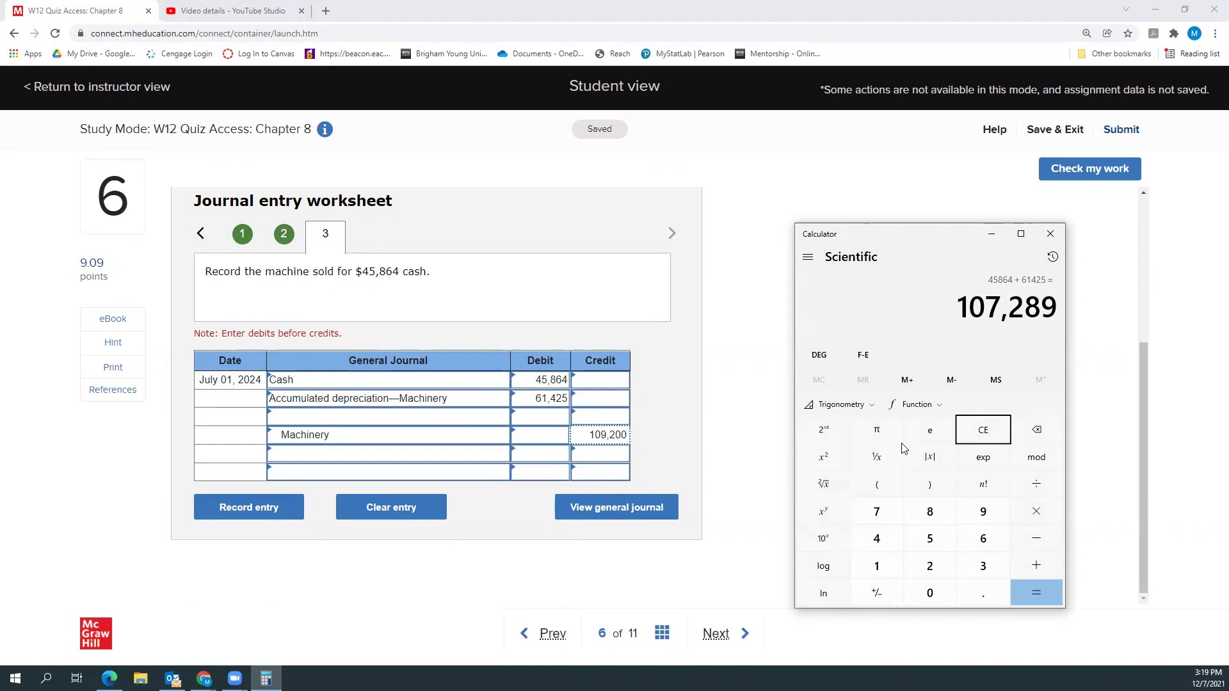
left_click(880, 587)
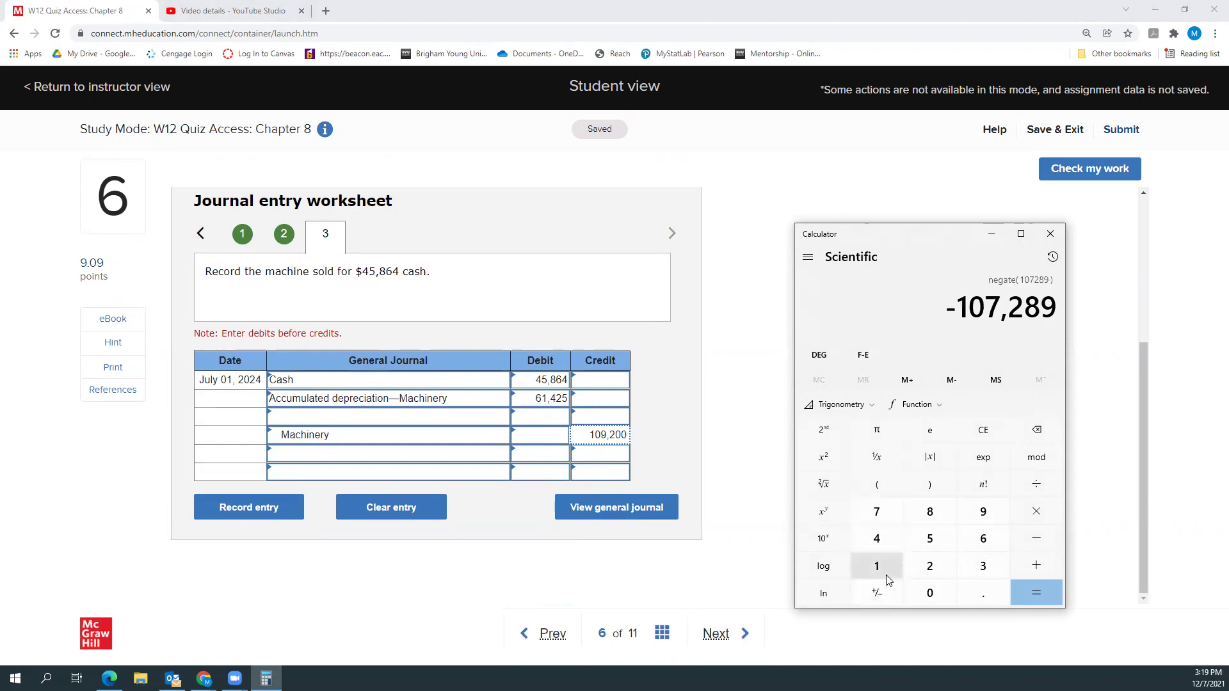
key("plus")
type("109")
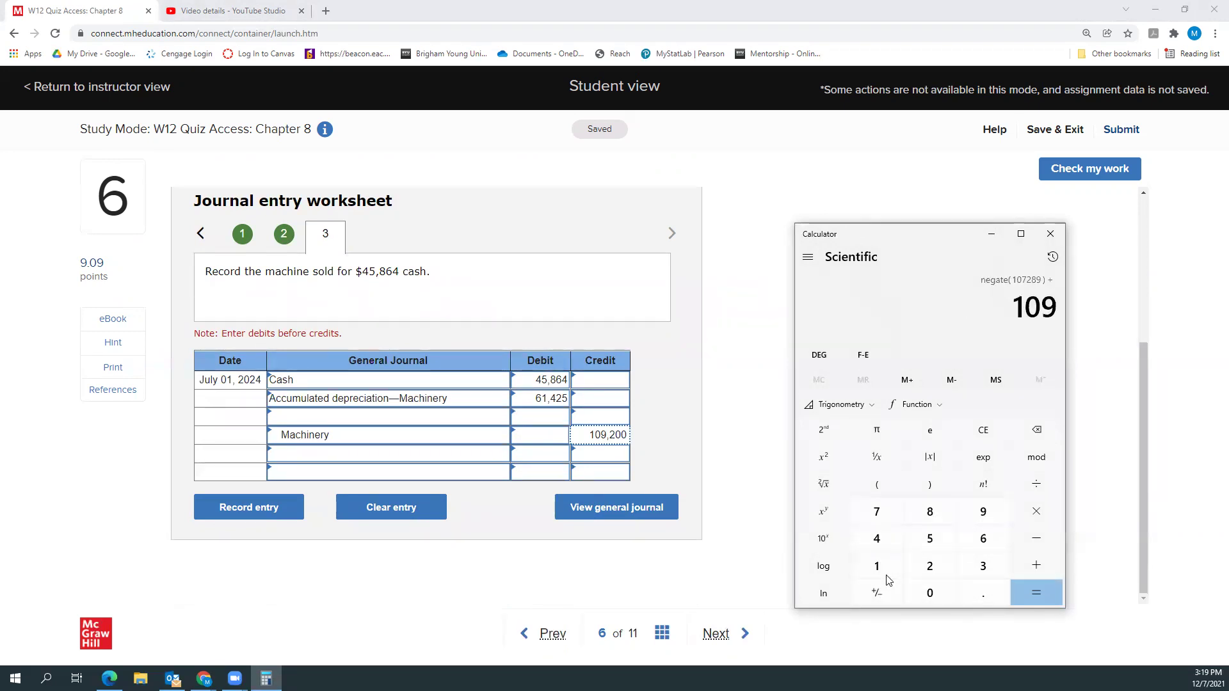
type(",200")
key("Return")
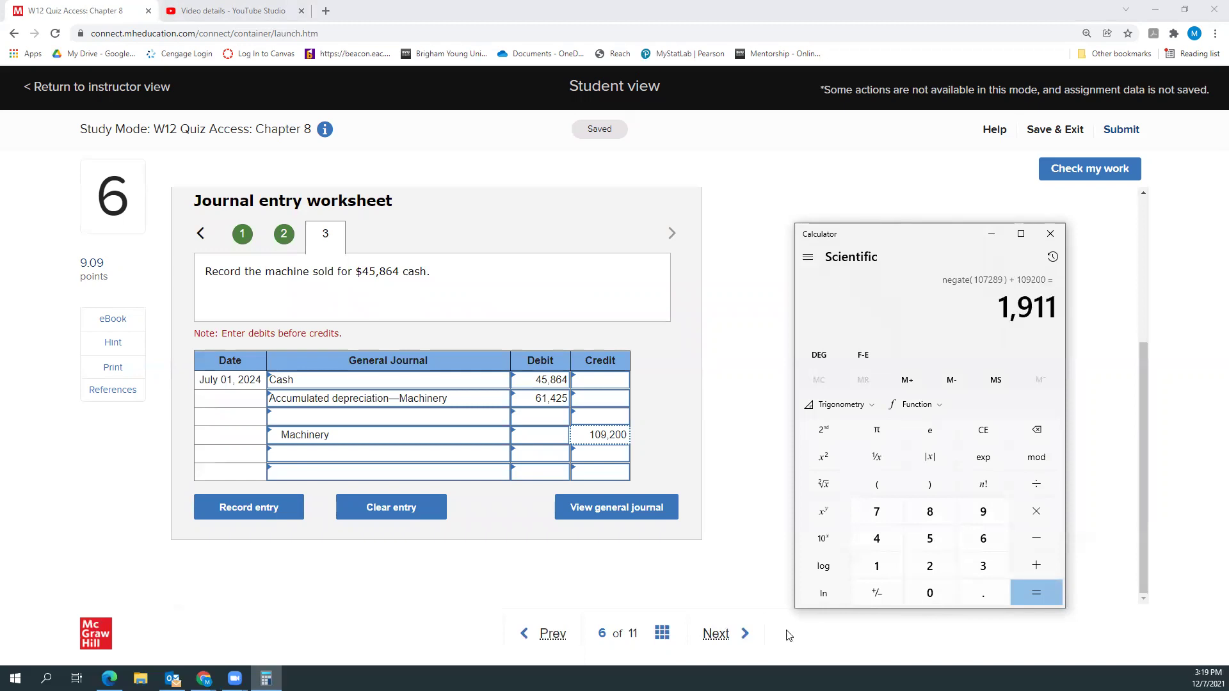
Debit 1,911 to Loss on sale of machinery in row 3, then check the completed entries
left_click(535, 420)
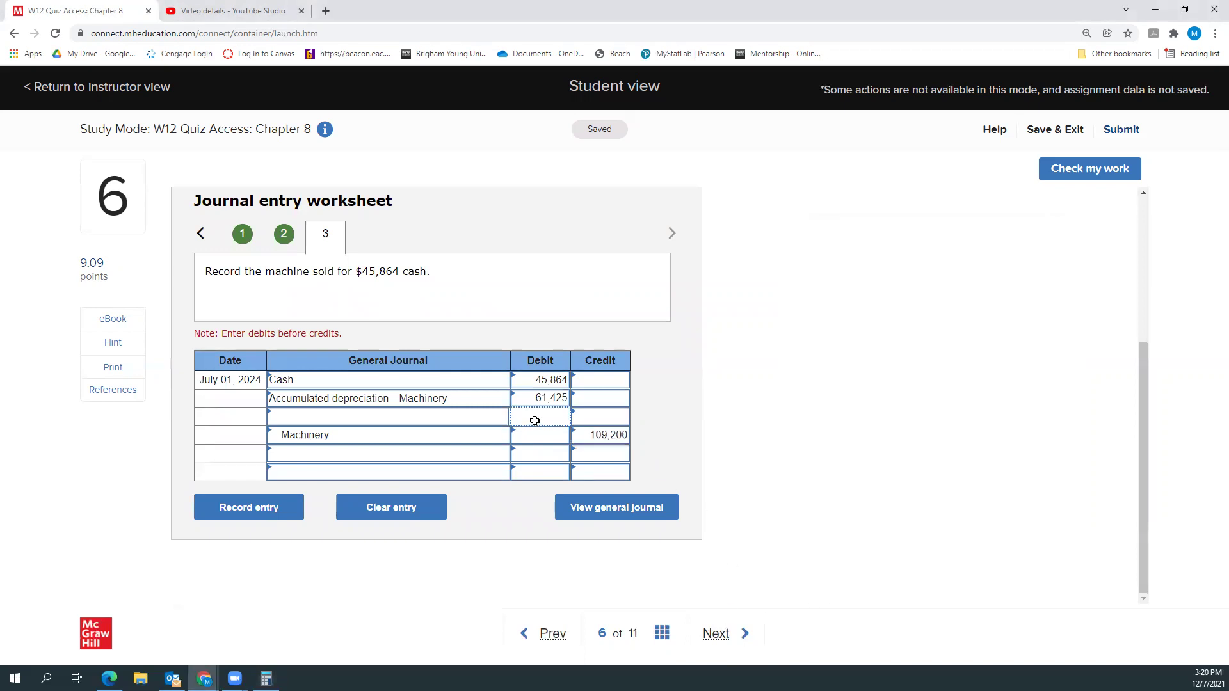
type("1,911")
left_click(465, 416)
left_click(503, 417)
scroll(410, 385, "down", 1)
scroll(410, 384, "down", 3)
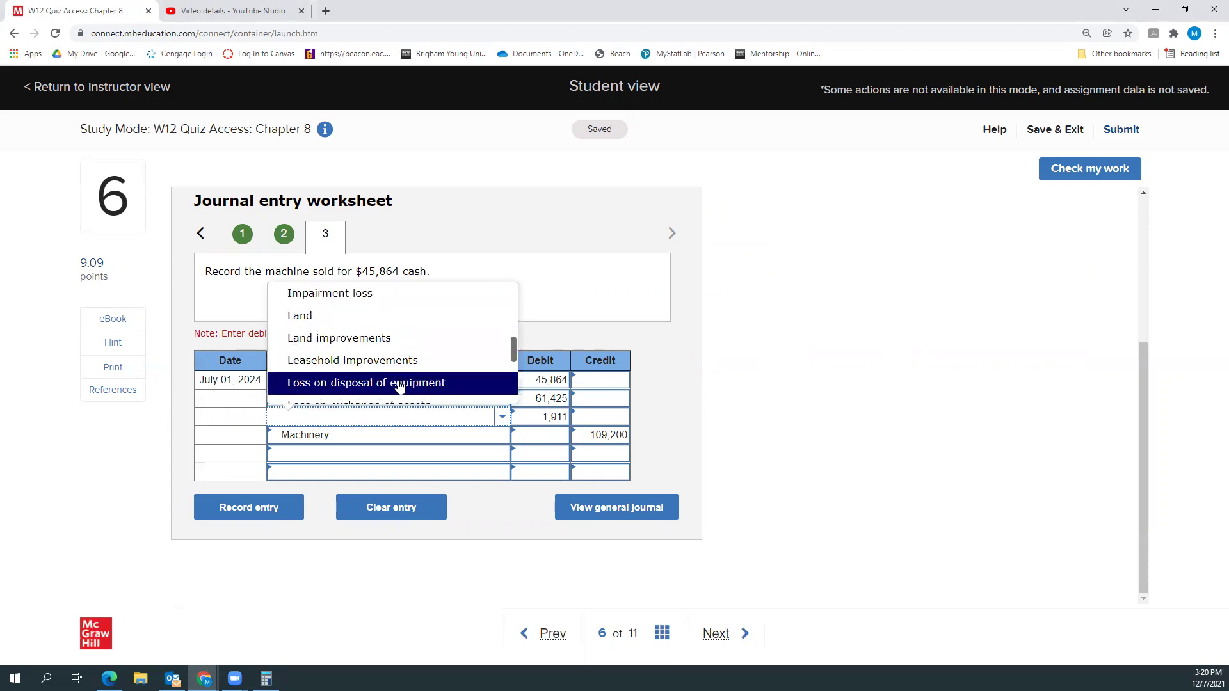
left_click(390, 383)
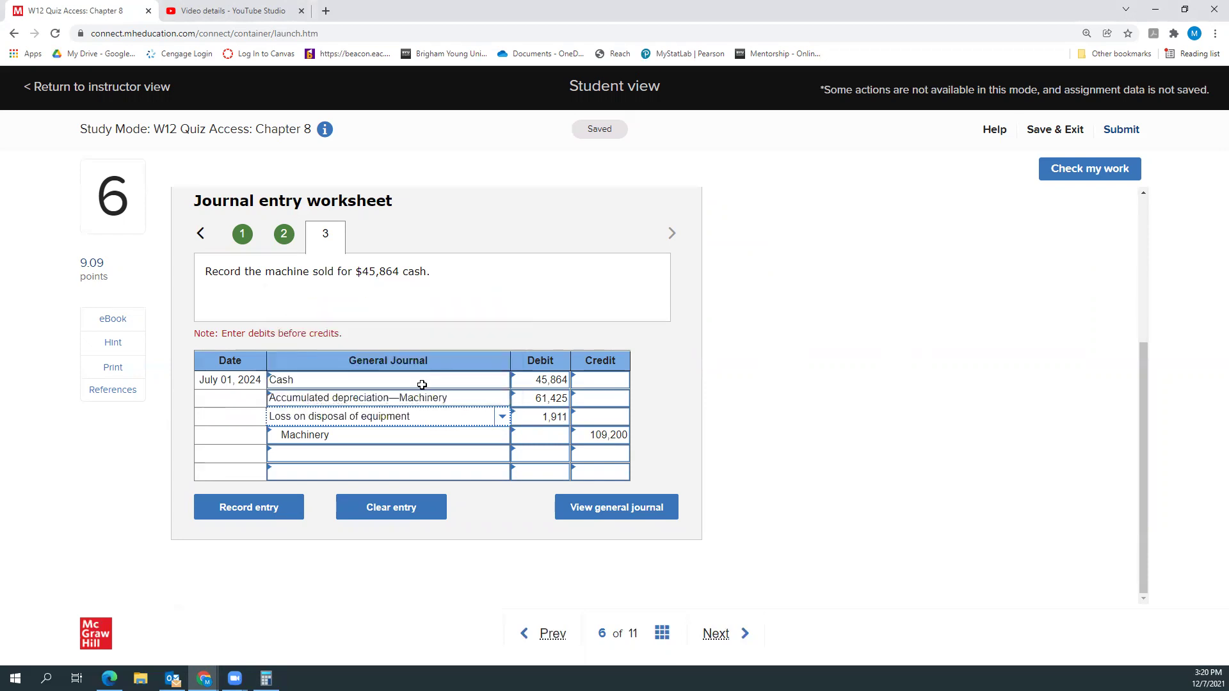
left_click(503, 416)
scroll(446, 363, "down", 2)
scroll(445, 363, "down", 6)
left_click(1059, 170)
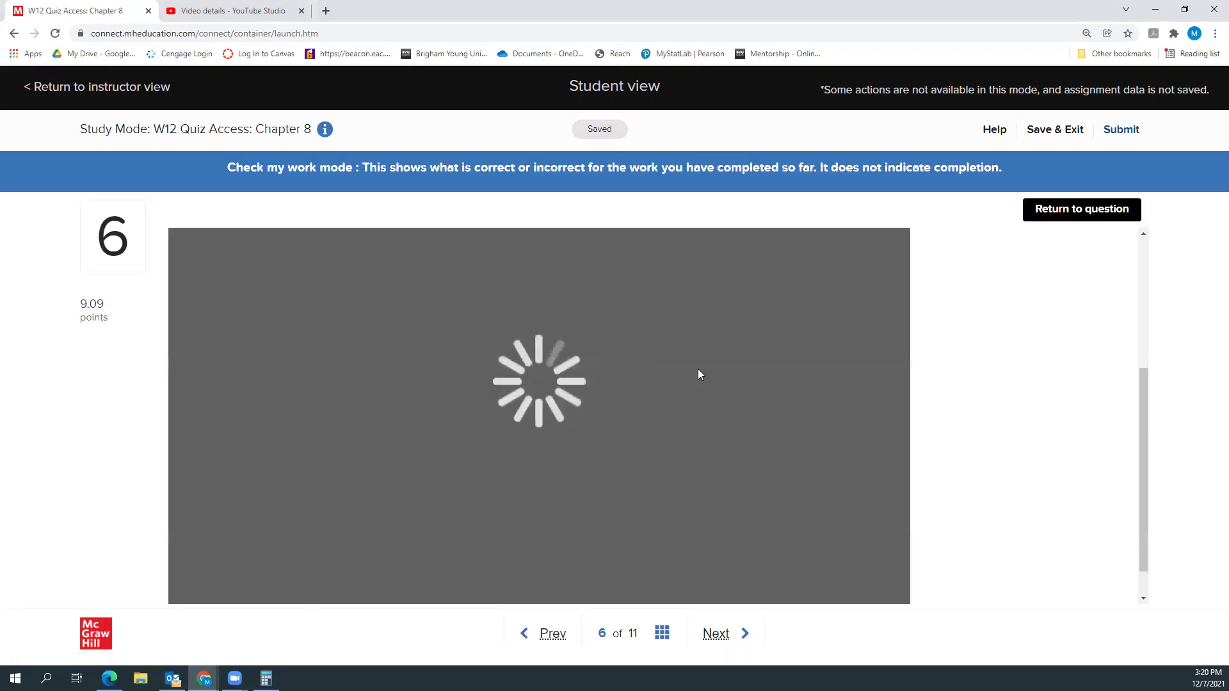